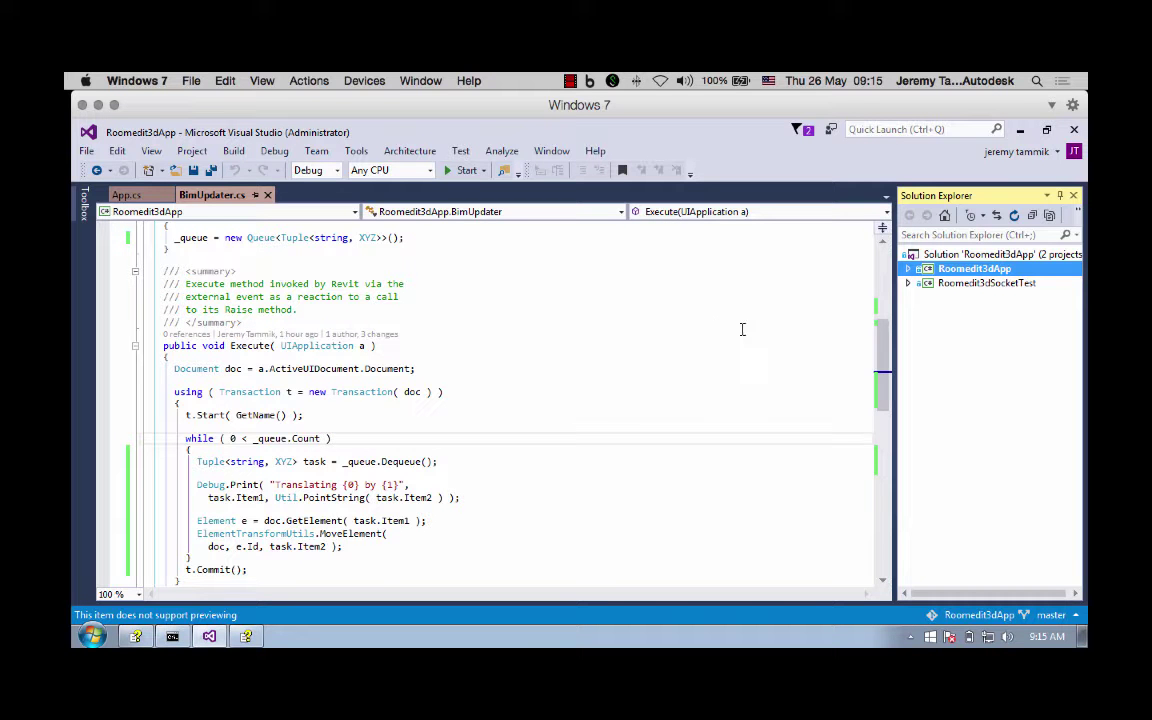
- Select Roomedit3dApp in Solution Explorer, expand it to list App.cs and BimUpdater.cs, and collapse Properties
left_click(955, 285)
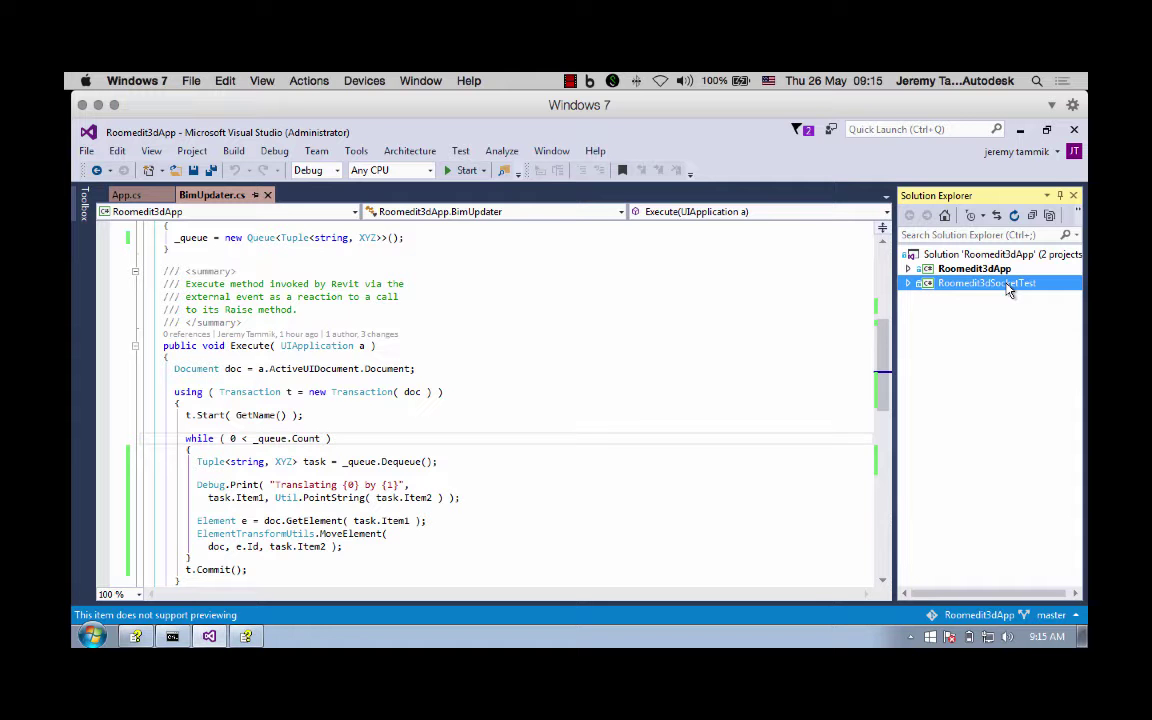
left_click(979, 269)
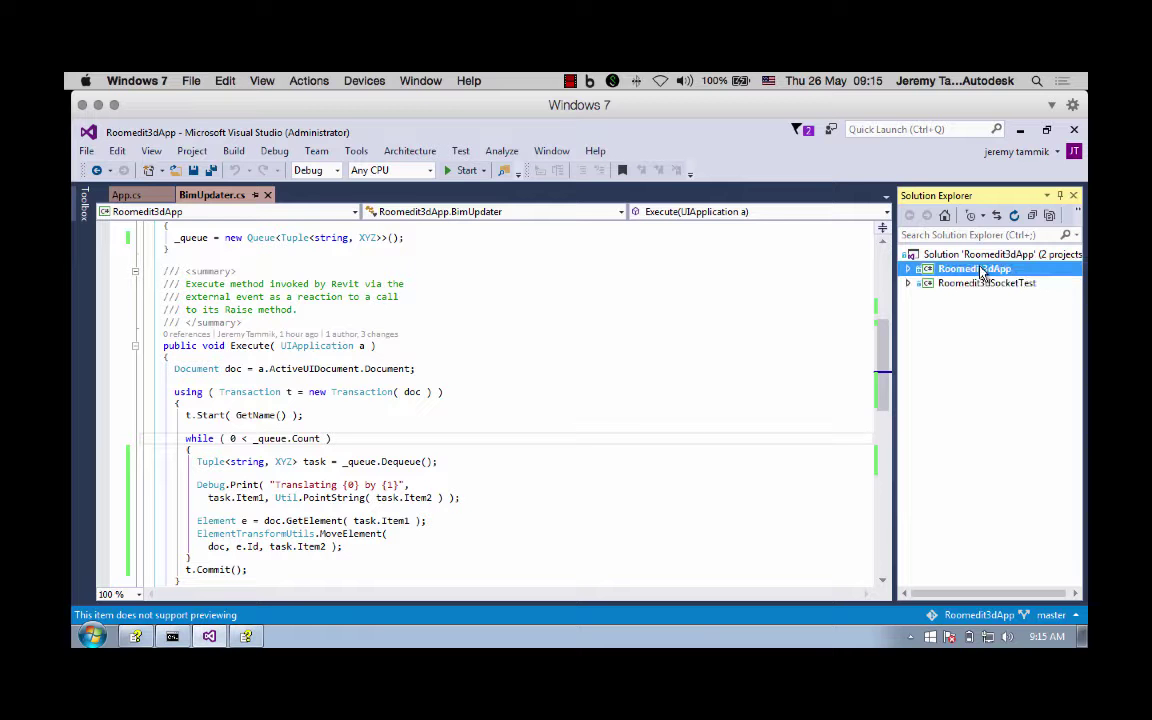
double_click(922, 270)
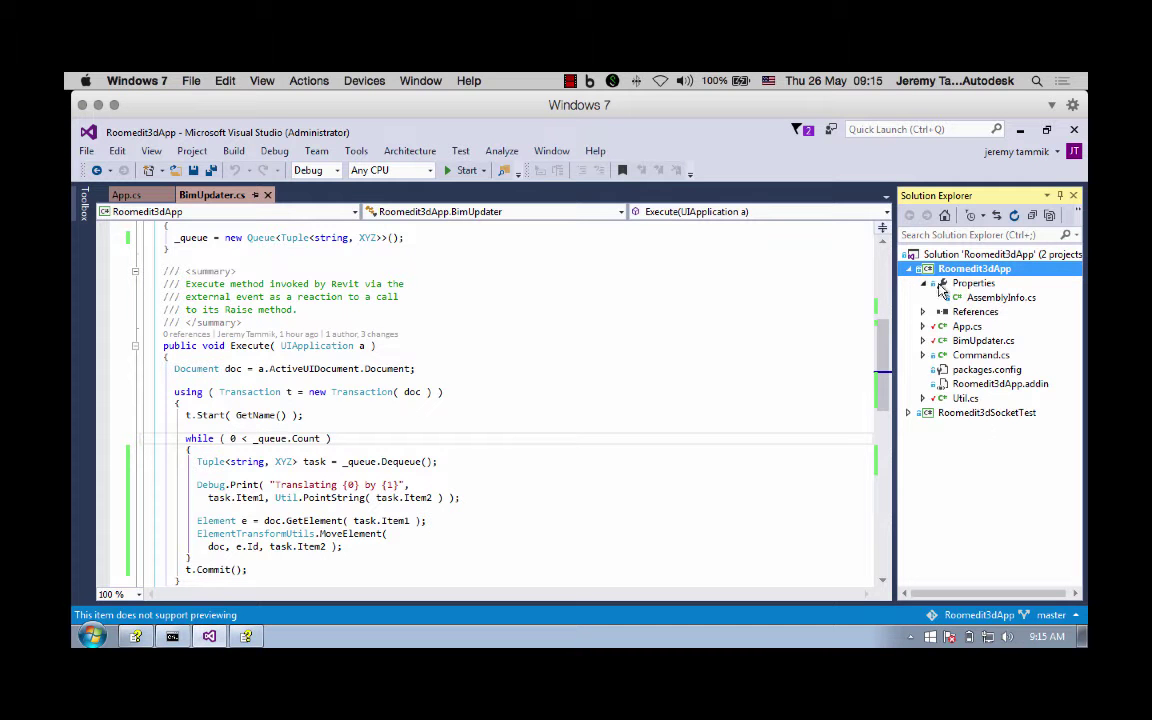
left_click(924, 283)
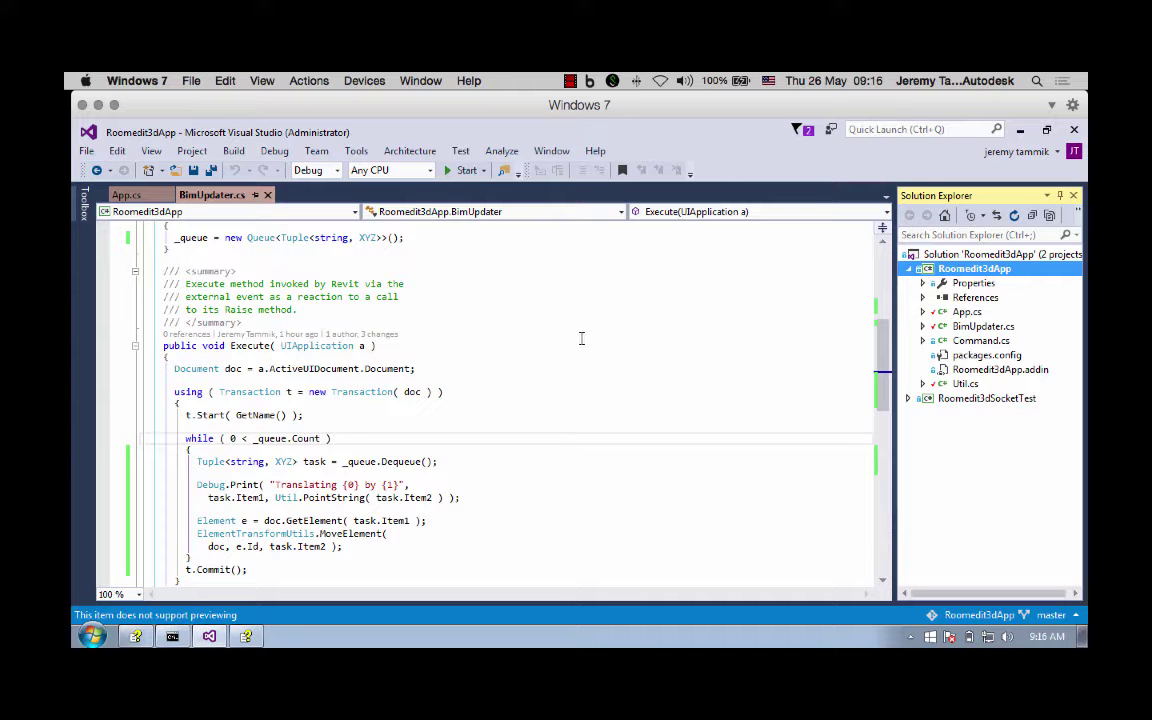
- Start debugging with F5 and allow the unsigned Roomedit3dApp add-in to load in Revit
key("F5")
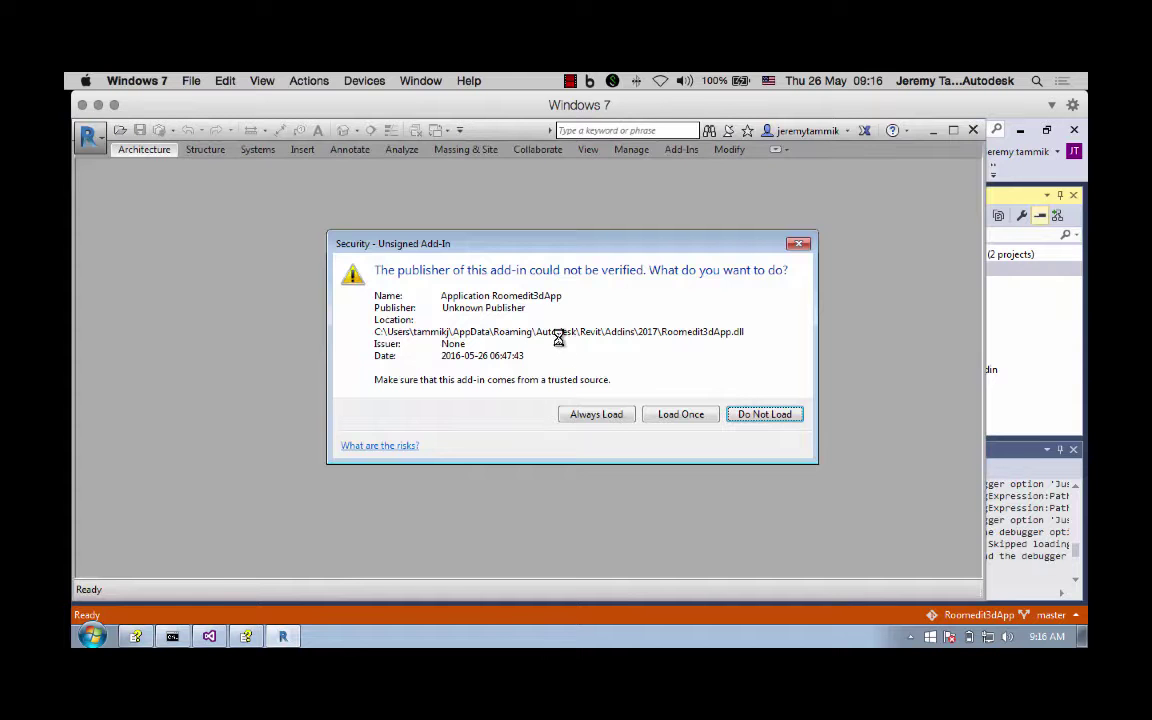
left_click(592, 414)
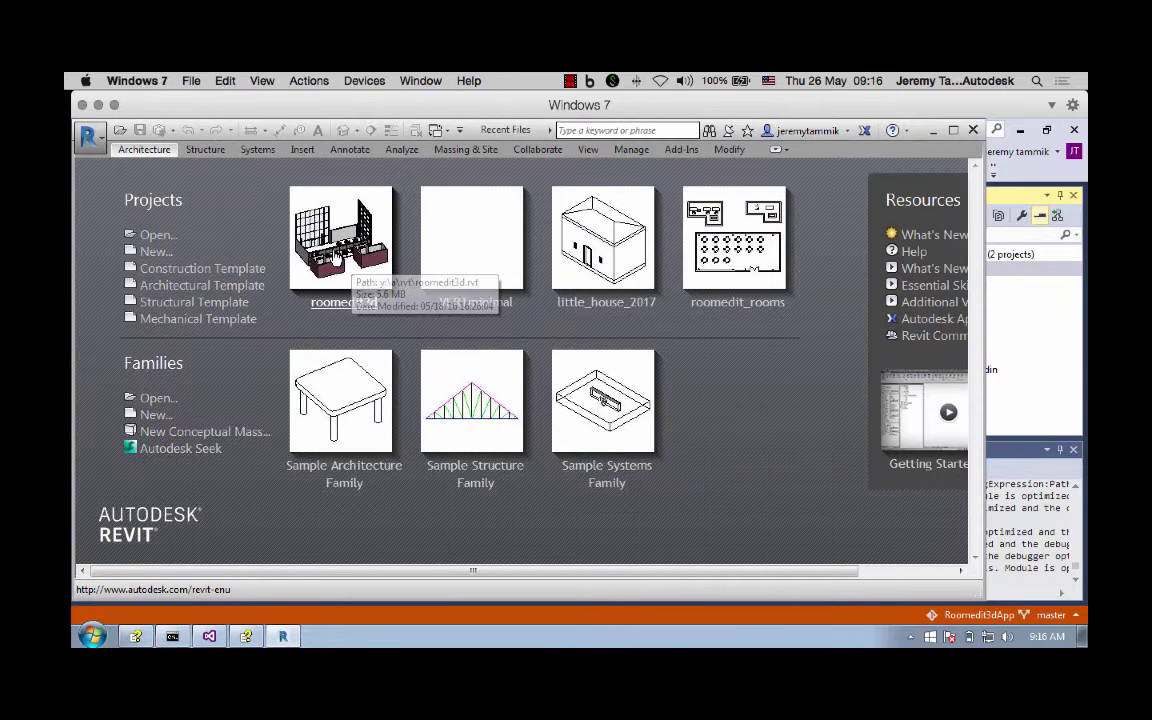
- Open the roomedit3d recent project, orbit to a higher 3D view, and maximize Revit
left_click(337, 257)
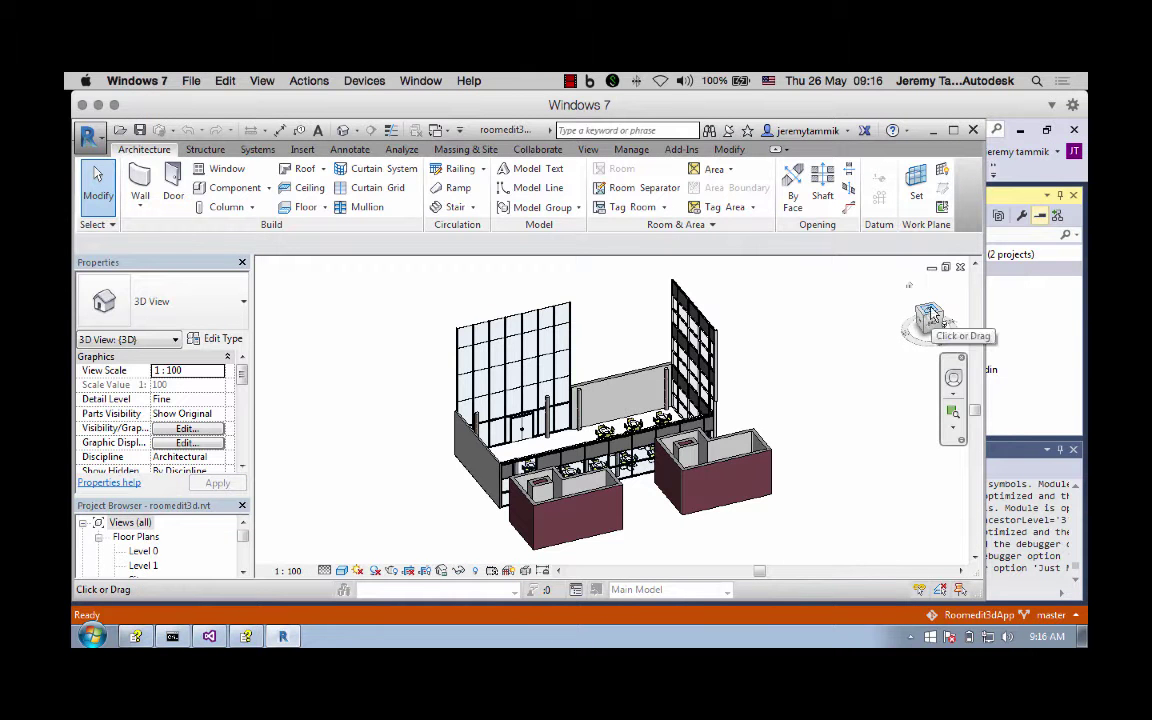
left_click_drag(928, 325, 842, 290)
left_click(953, 130)
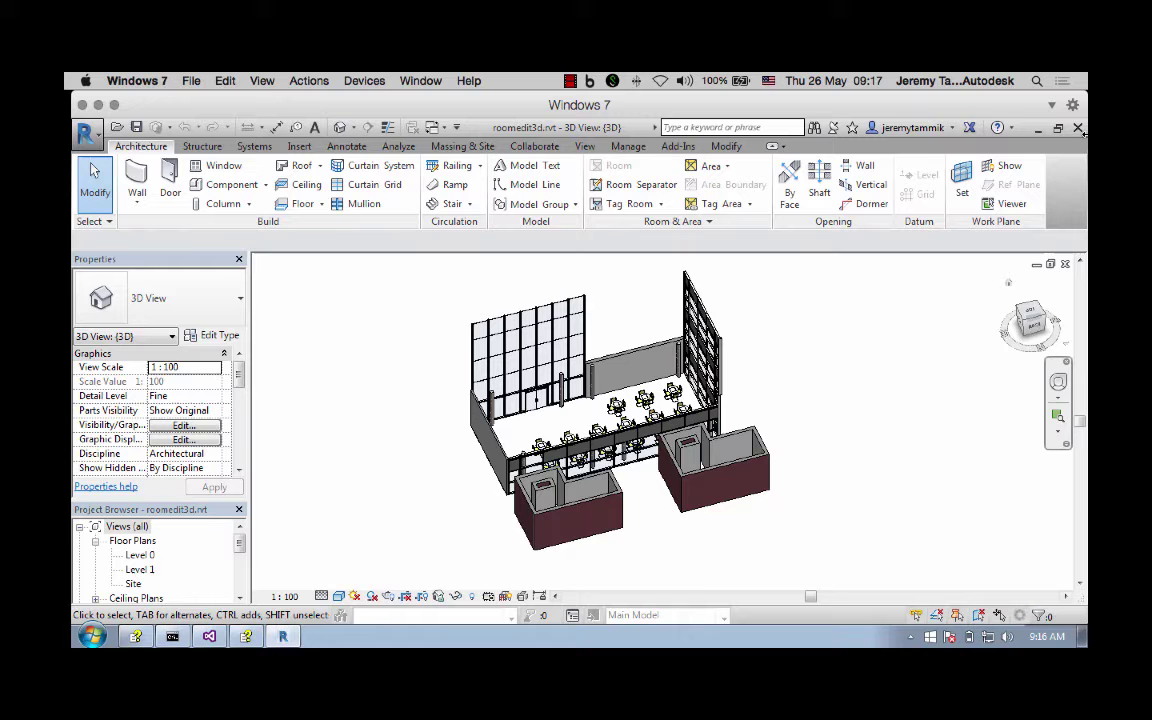
- Narrow the Revit window to reveal the roomedit3d browser viewer, then pan the 3D view slightly
left_click_drag(1084, 98, 787, 97)
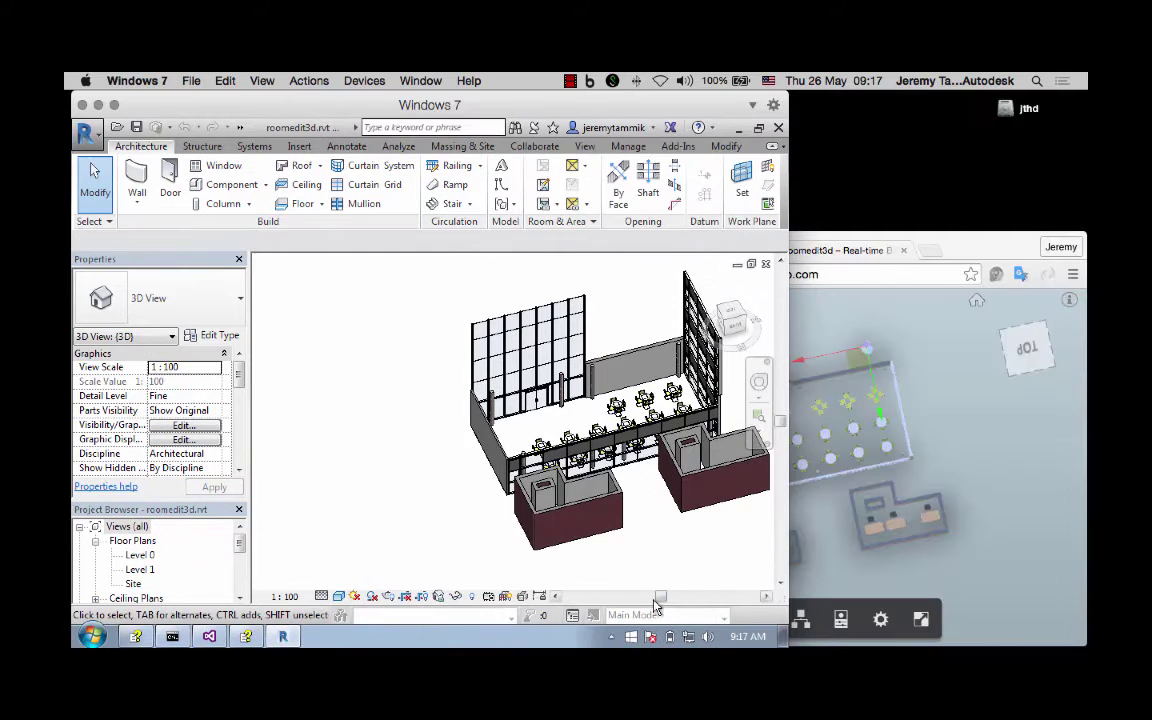
left_click_drag(658, 597, 679, 601)
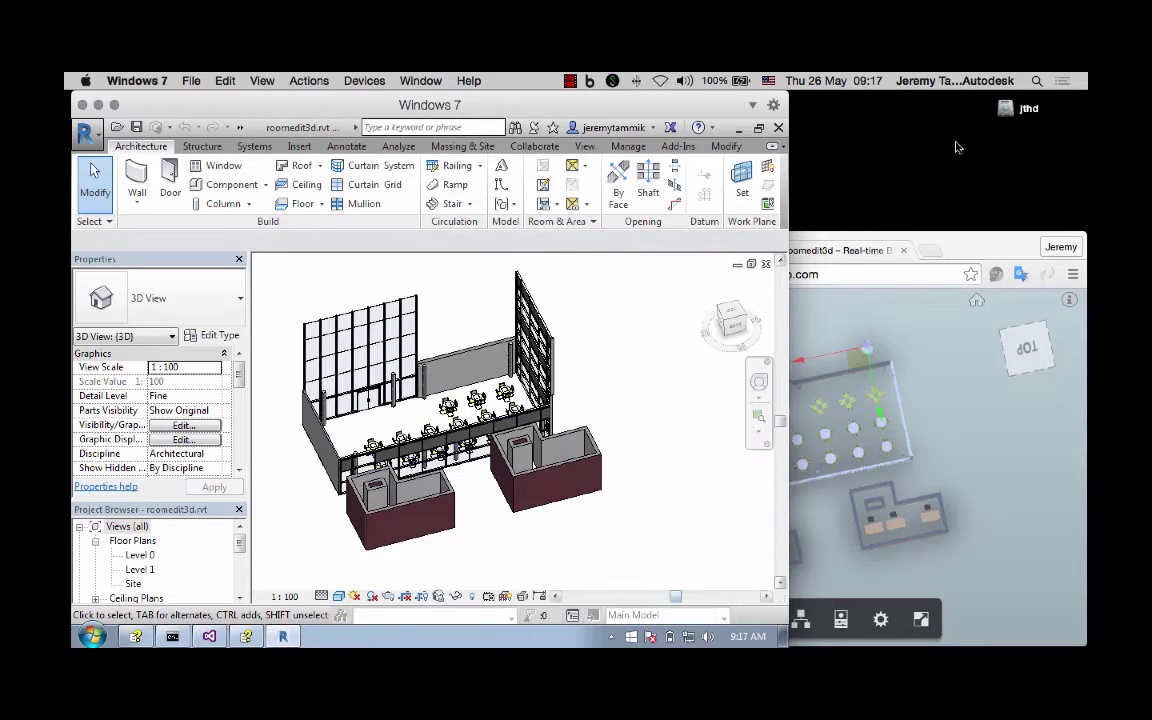
- Activate the Chrome Forge viewer and orbit the office model with its furniture
left_click(968, 249)
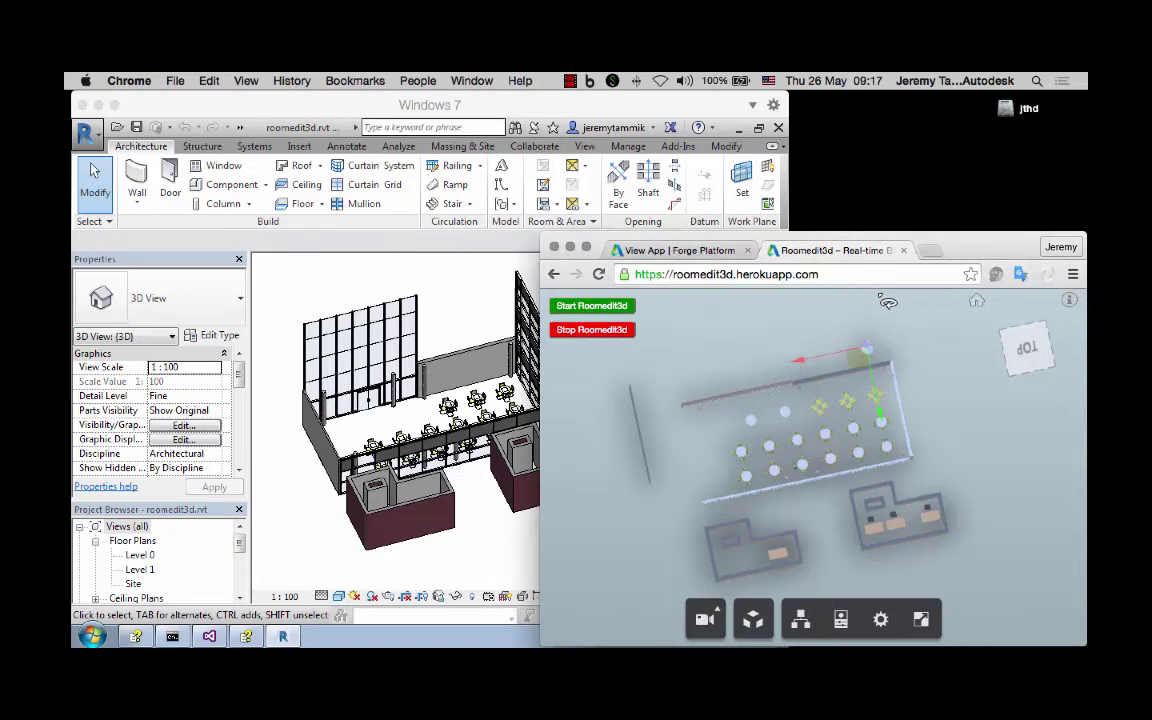
left_click_drag(959, 244, 958, 237)
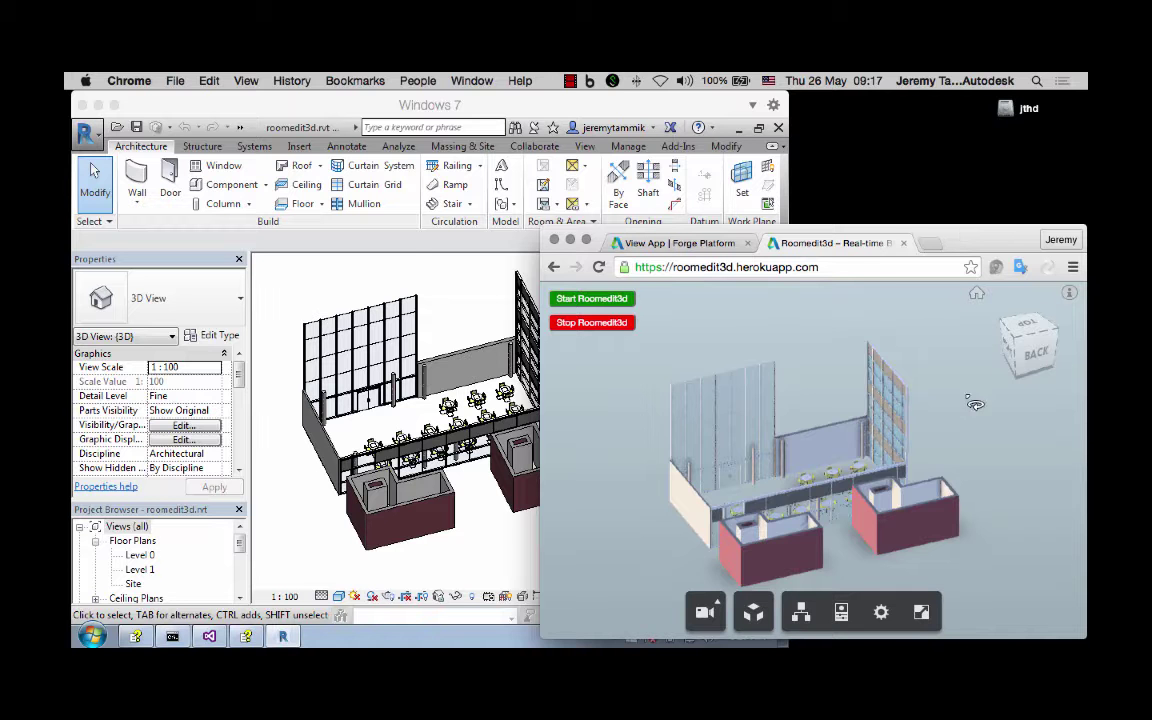
left_click_drag(972, 401, 978, 436)
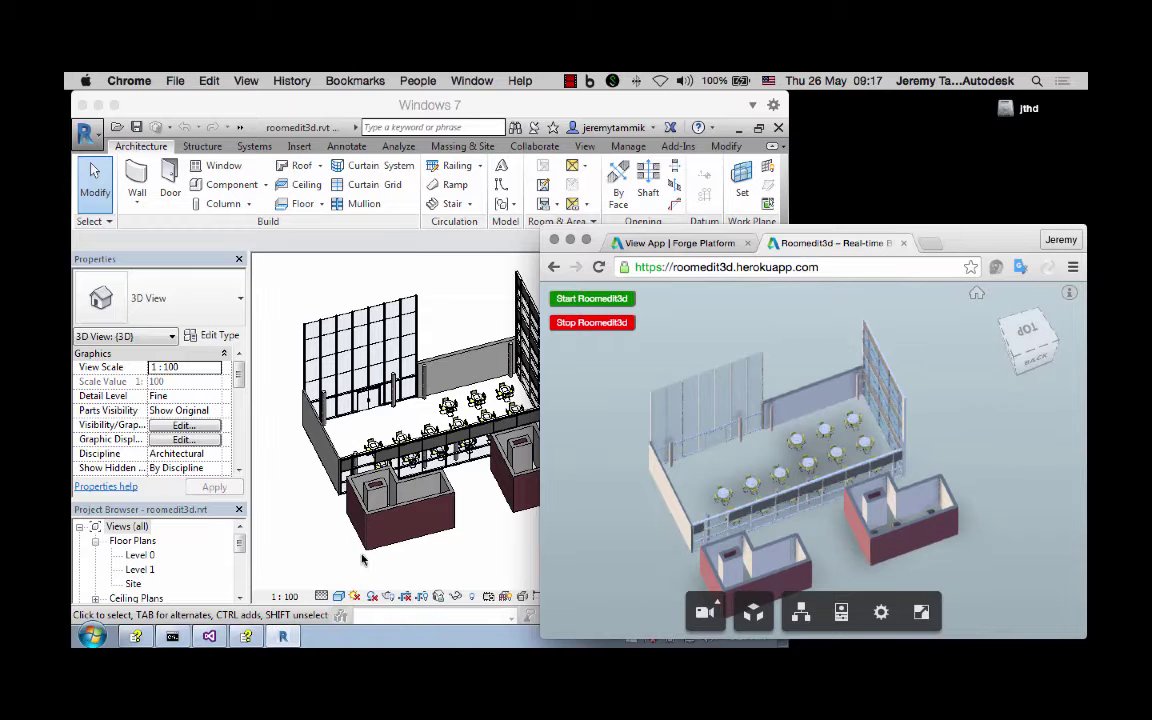
- Maximize Revit, review Visual Studio's debug Output thread exit messages, then return to the web viewer
left_click(300, 540)
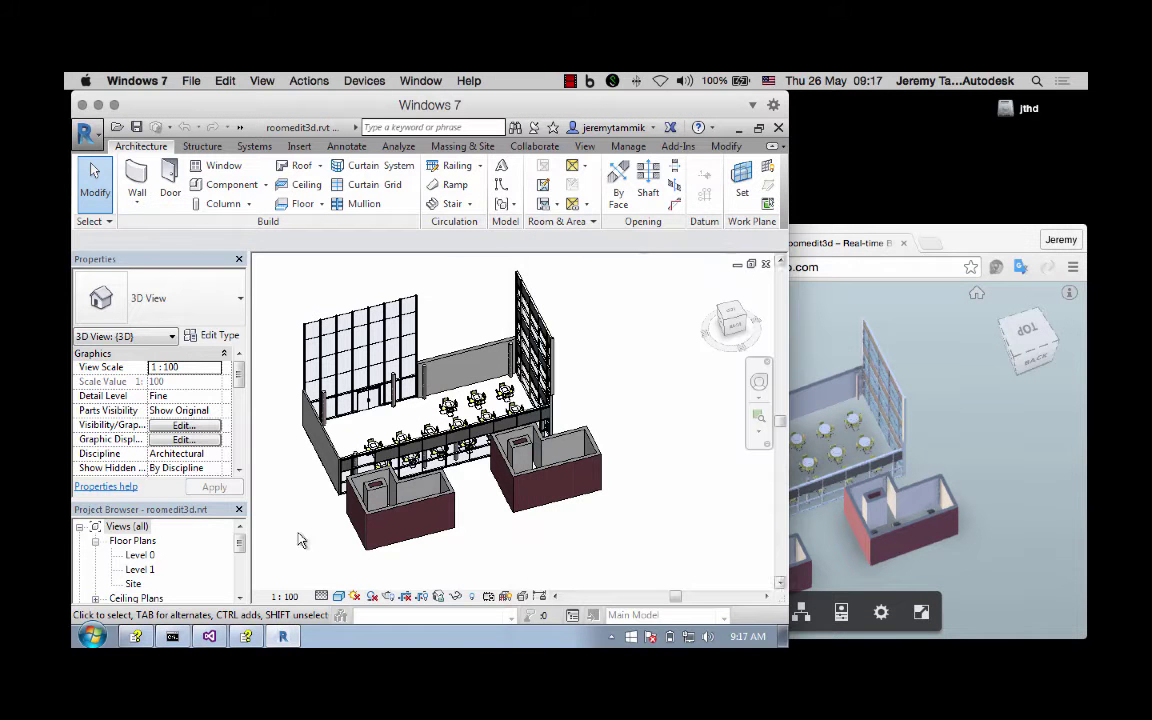
left_click(760, 134)
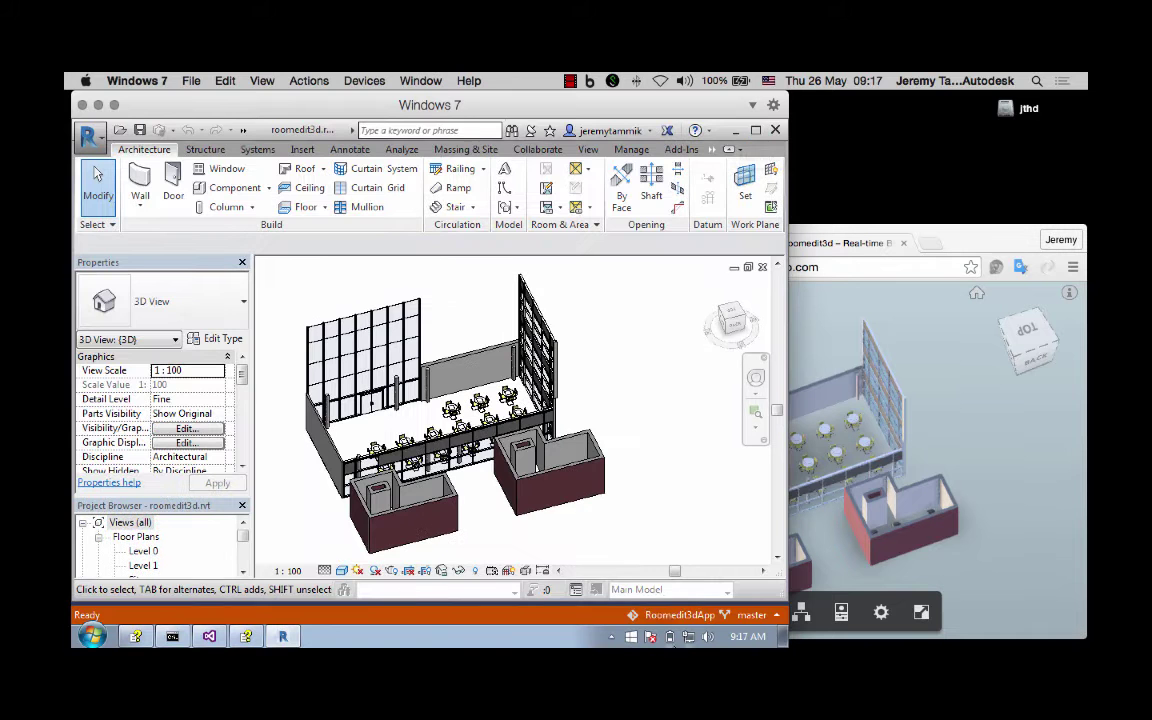
left_click(663, 613)
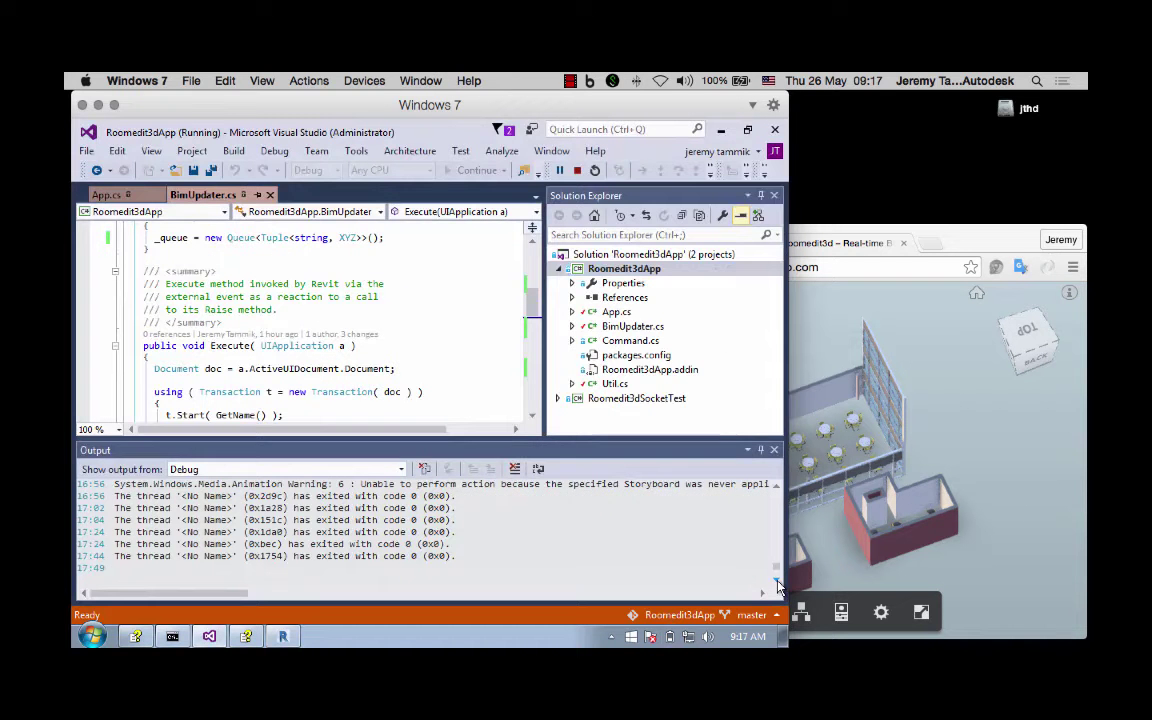
scroll(780, 587, "down", 1)
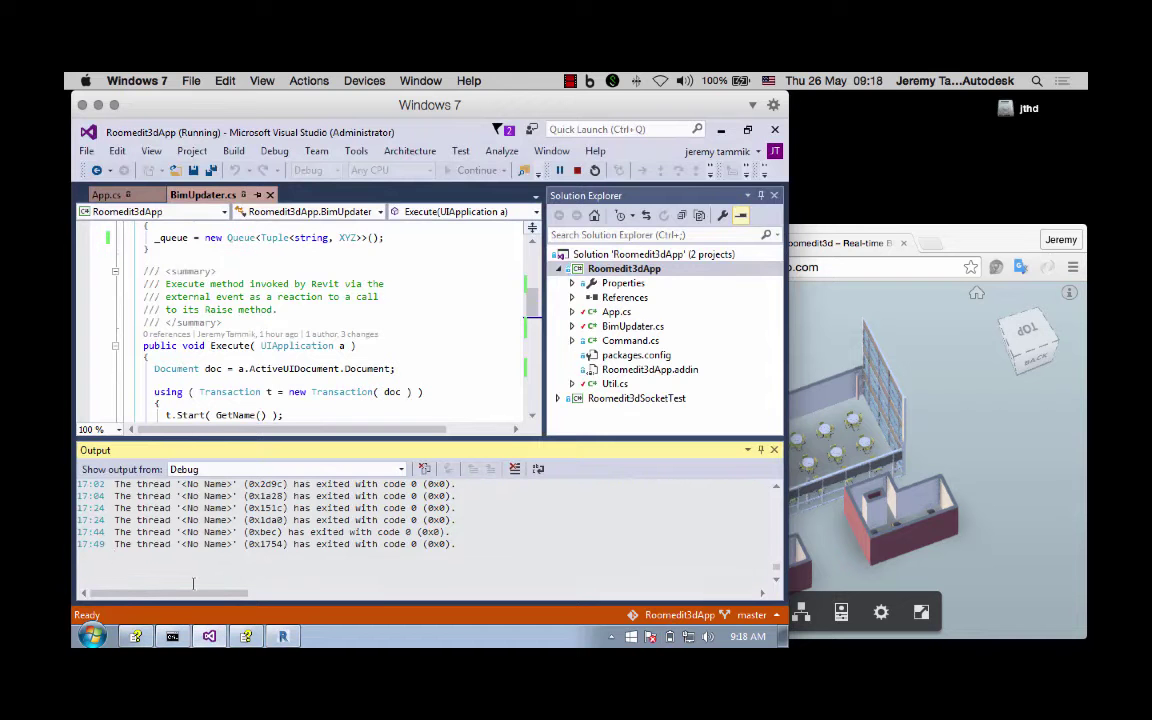
left_click(880, 236)
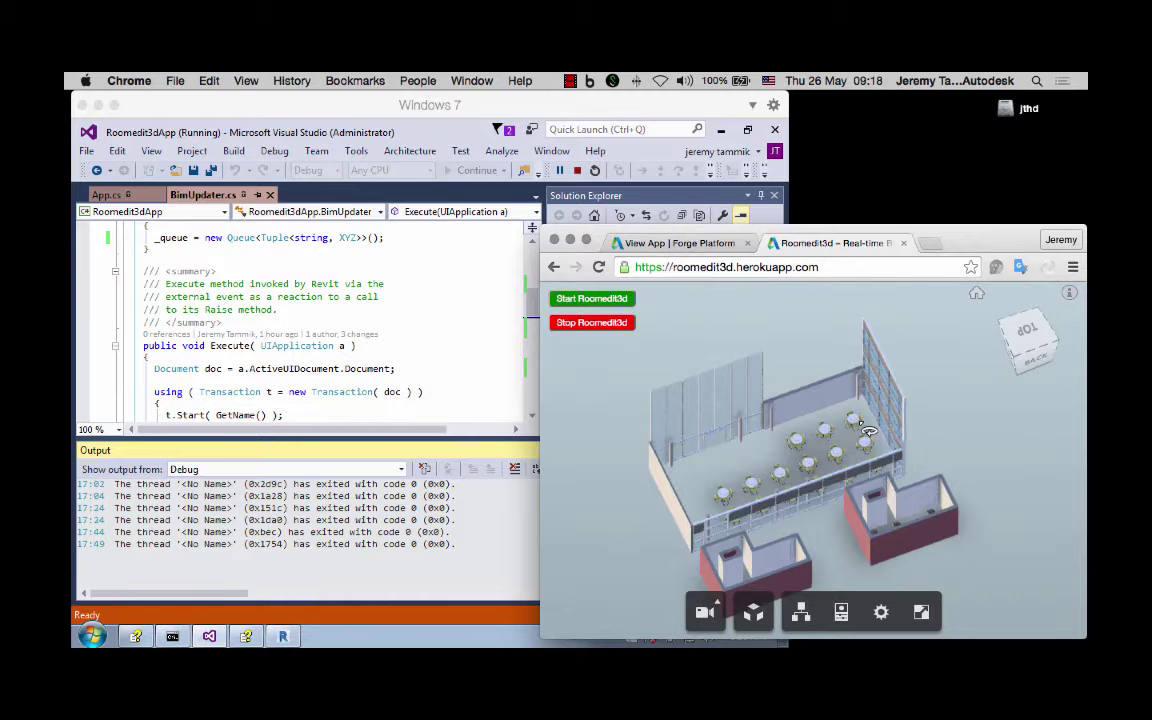
- Run Add-Ins > External Tools > Command Roomedit3dApp, dismiss 'Subscribed.', and return to the web viewer
left_click(283, 638)
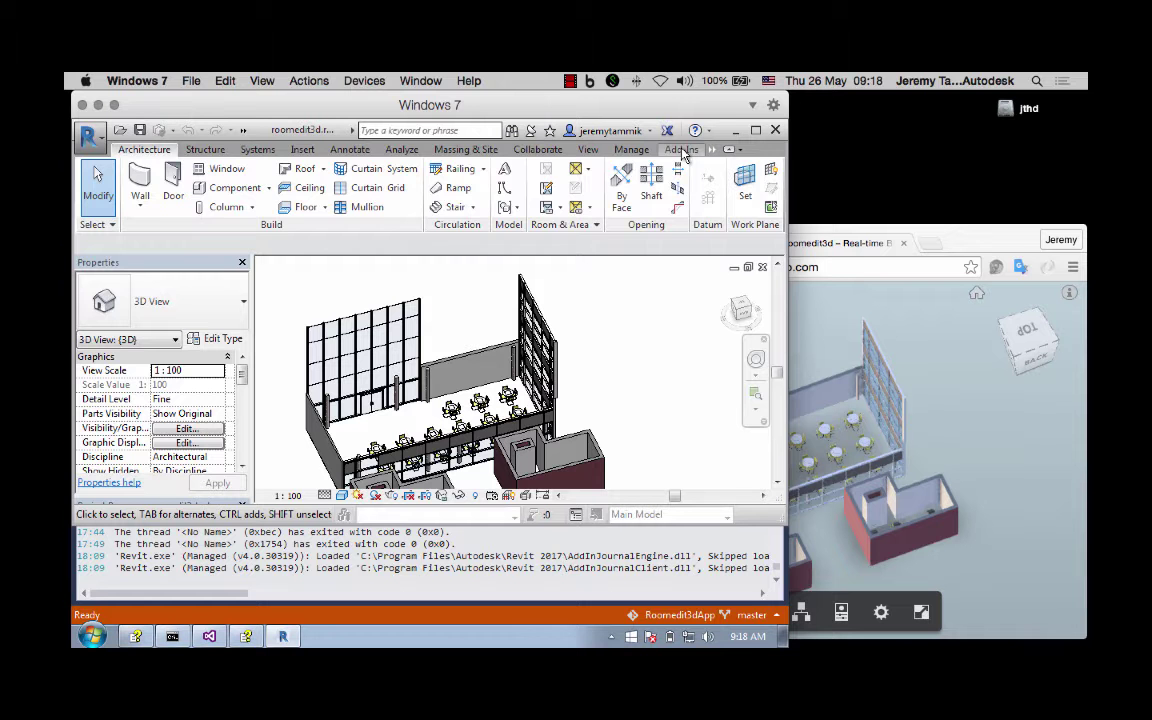
left_click(683, 151)
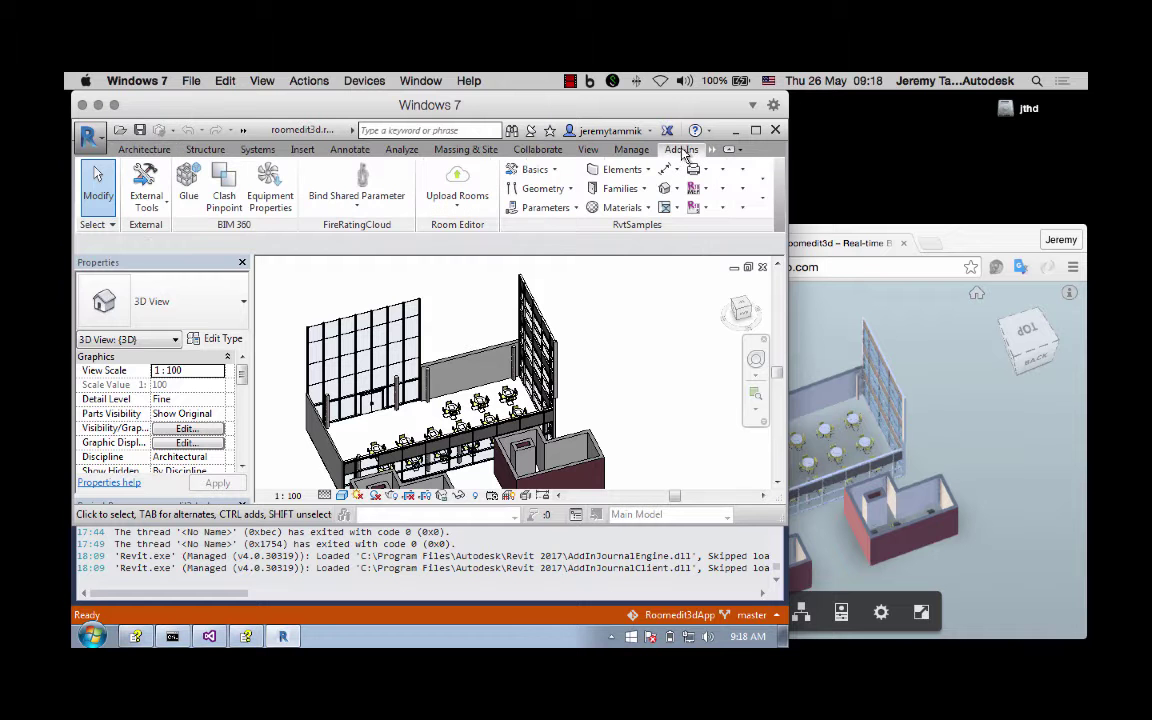
left_click(155, 205)
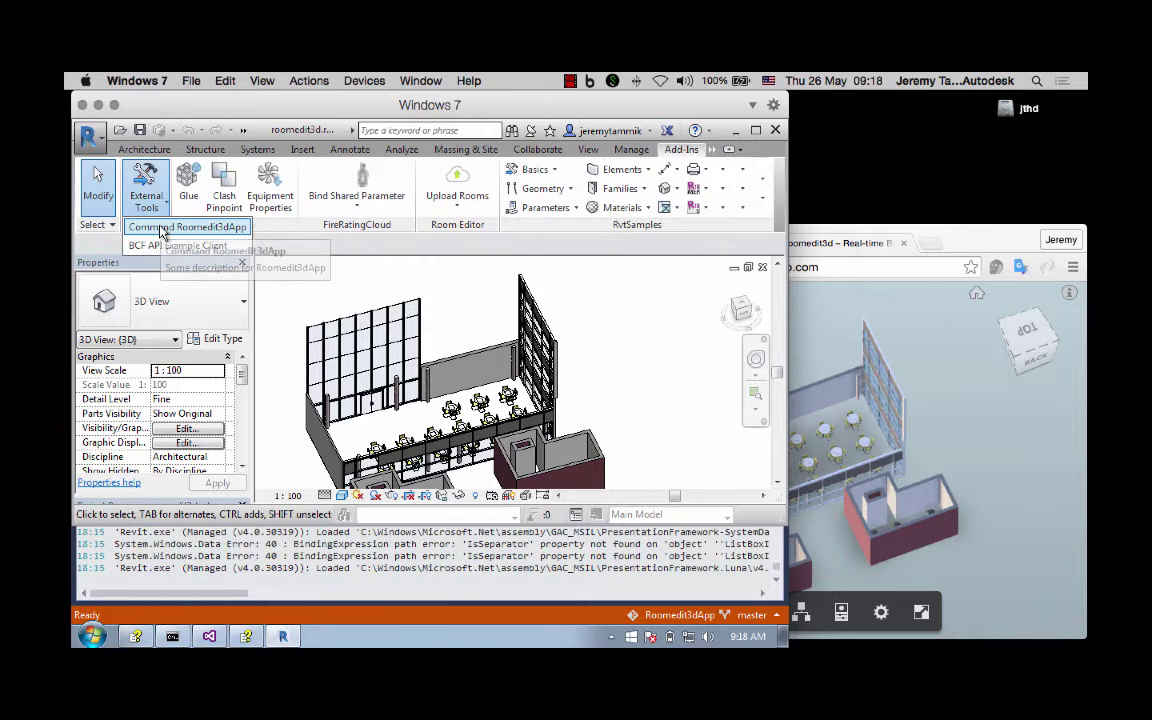
left_click(162, 229)
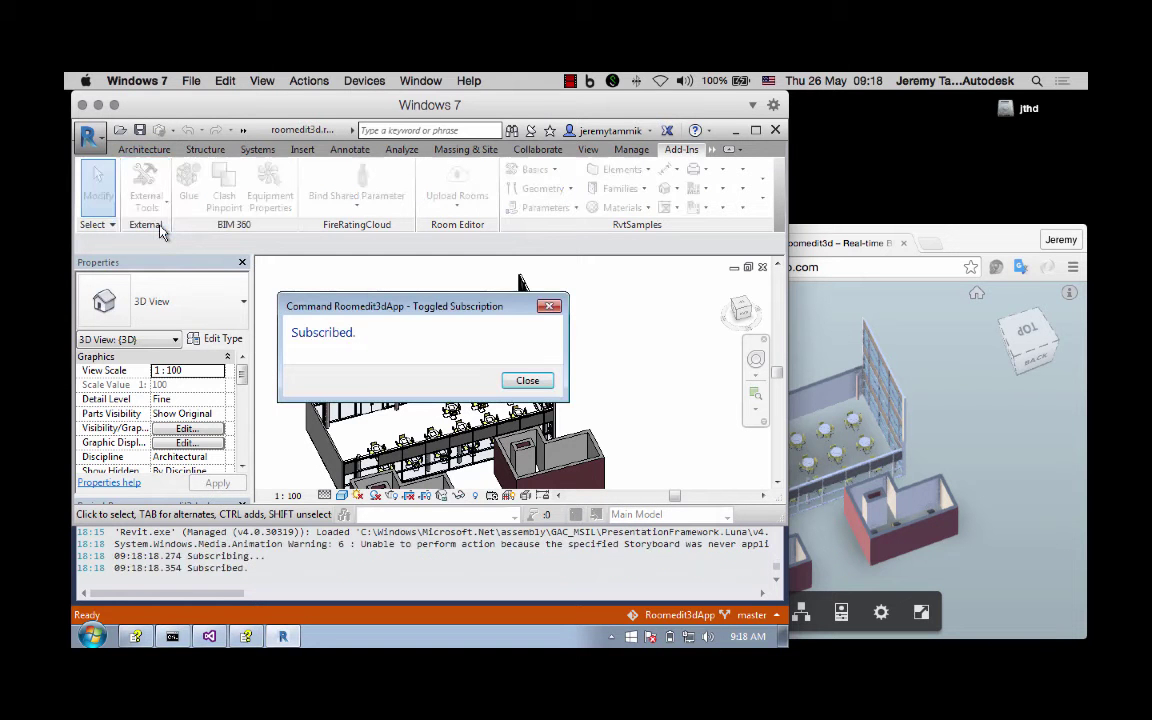
left_click(530, 384)
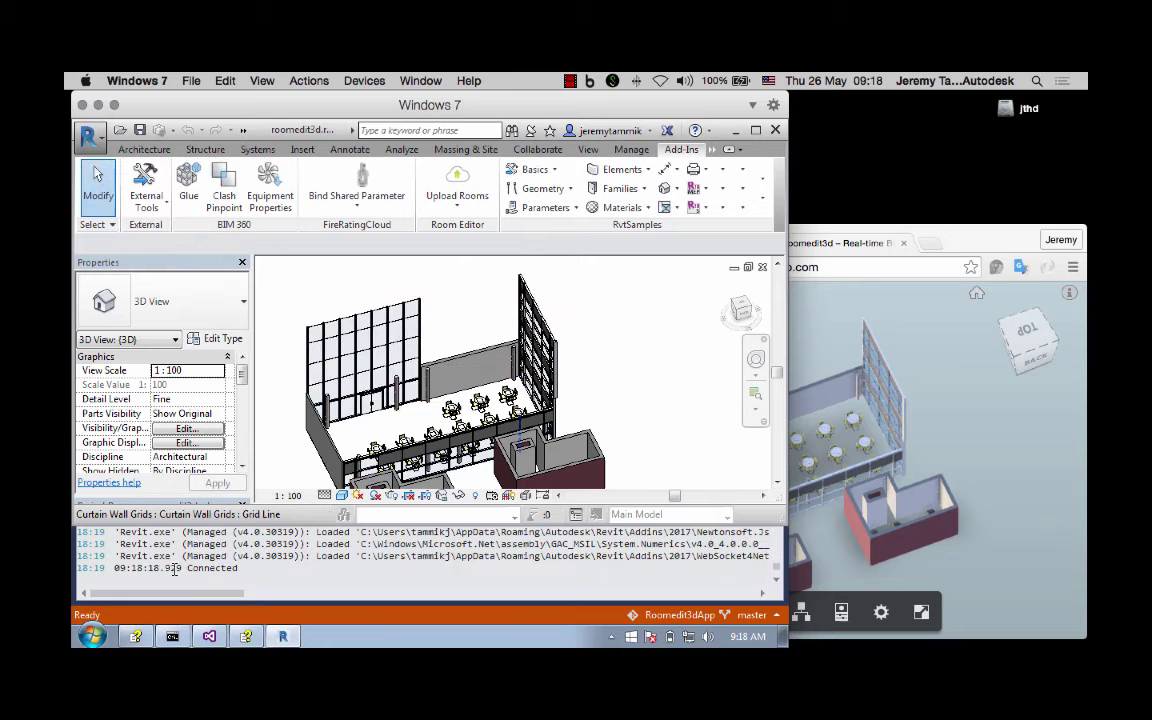
left_click(998, 244)
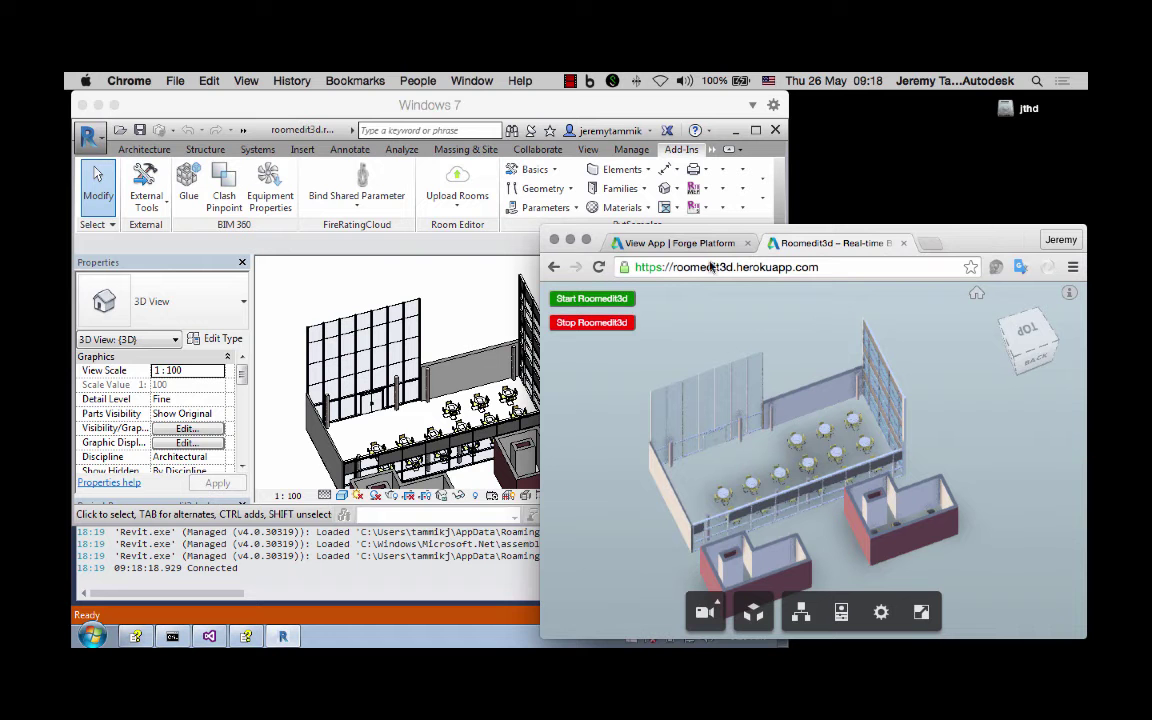
- Start Roomedit3d in the herokuapp viewer and drag the left glass wall panel outward along the red axis
double_click(780, 266)
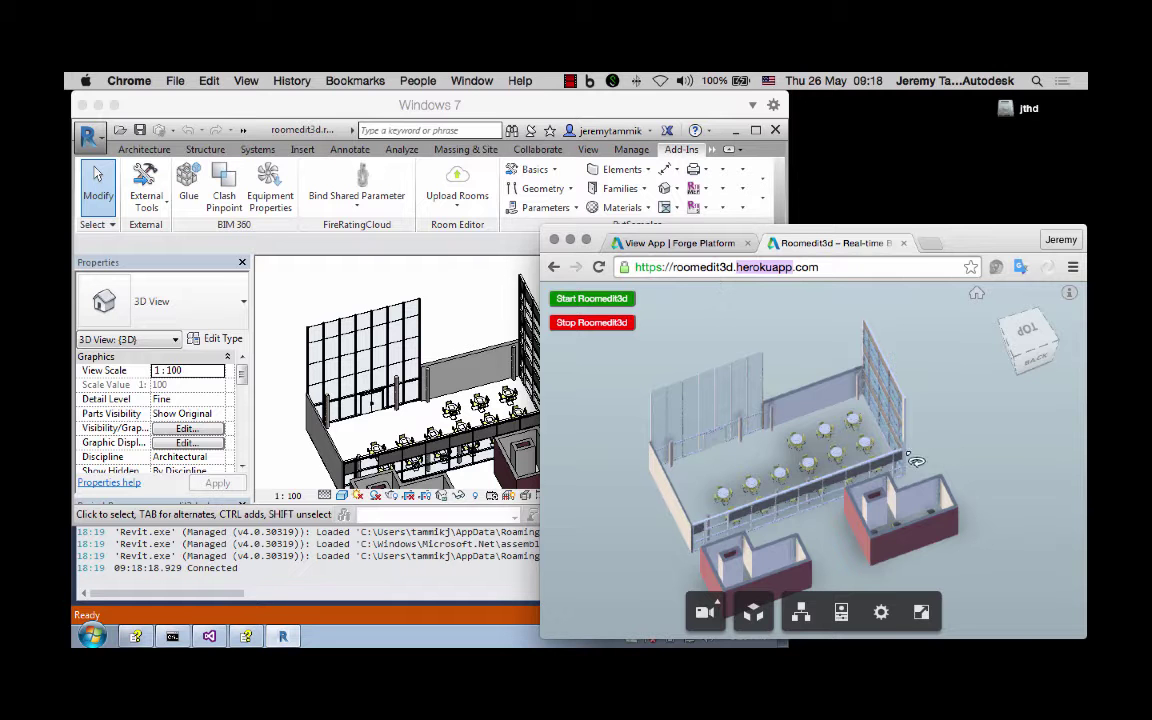
left_click(958, 453)
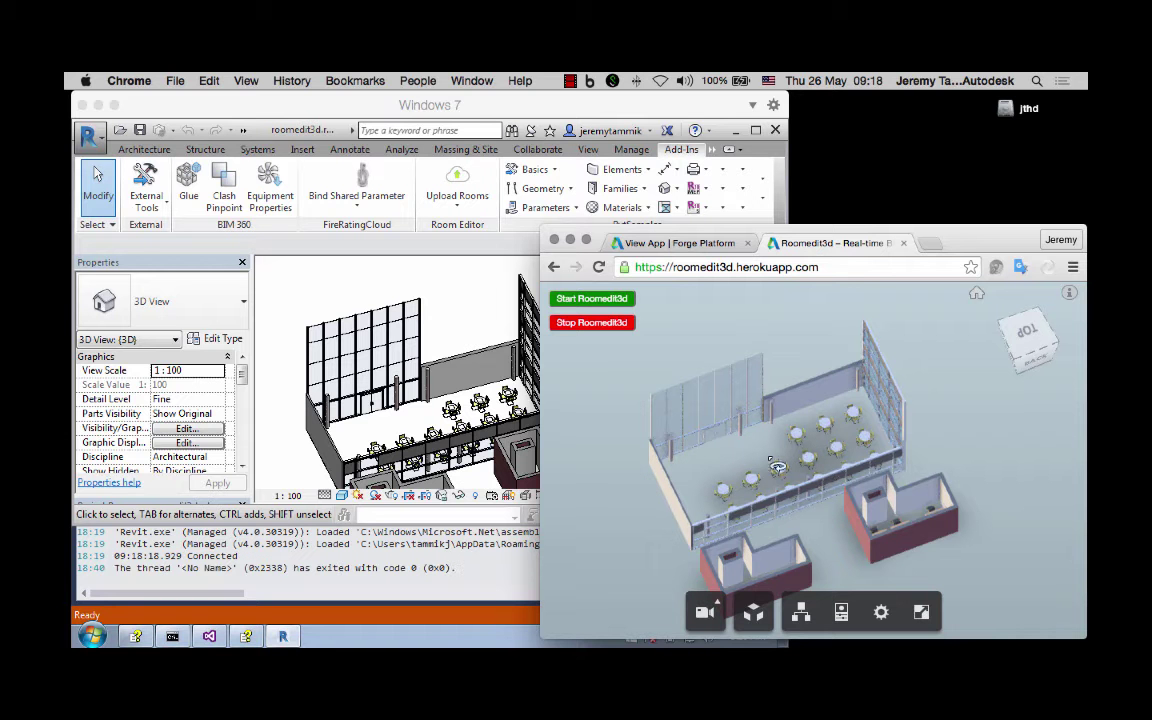
left_click(595, 300)
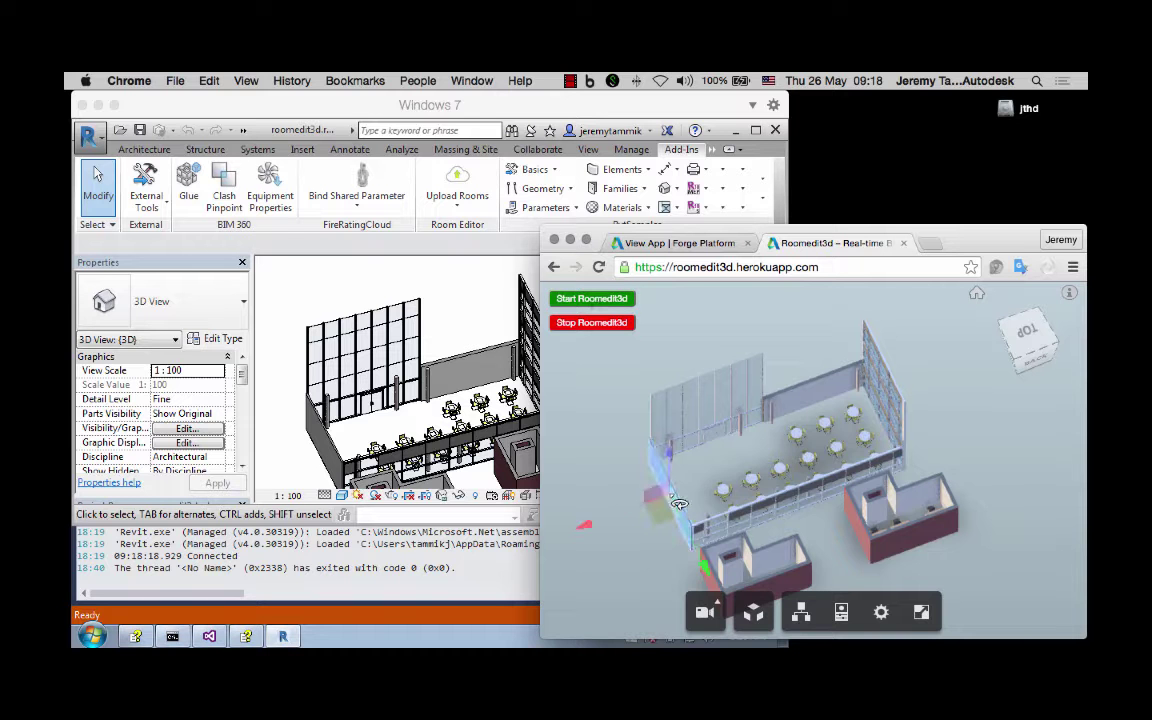
left_click(663, 510)
left_click_drag(668, 526, 640, 533)
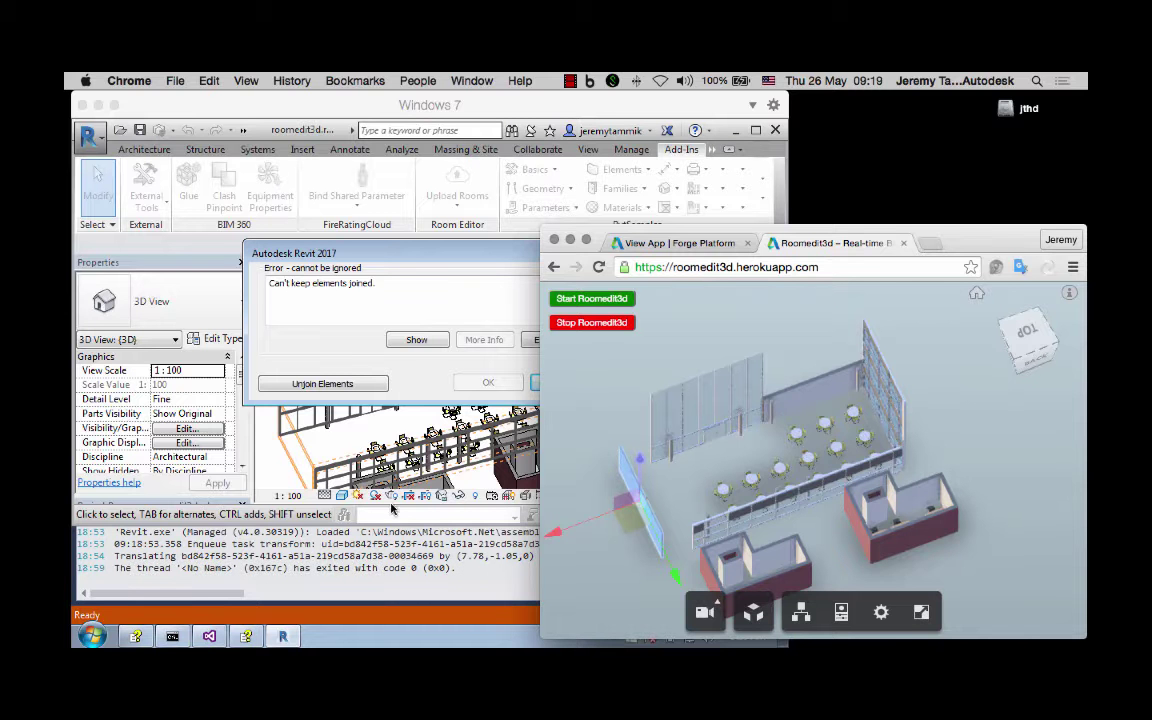
- Switch to Revit and cancel the 'Can't keep elements joined' error
left_click(410, 254)
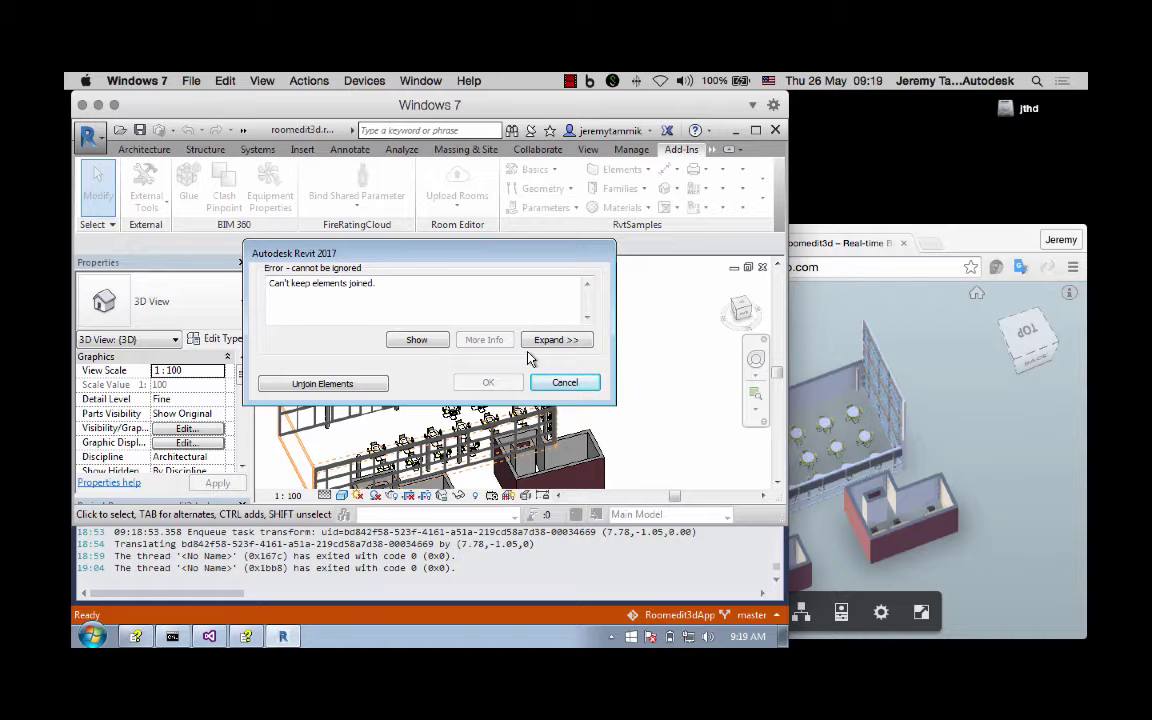
left_click(565, 383)
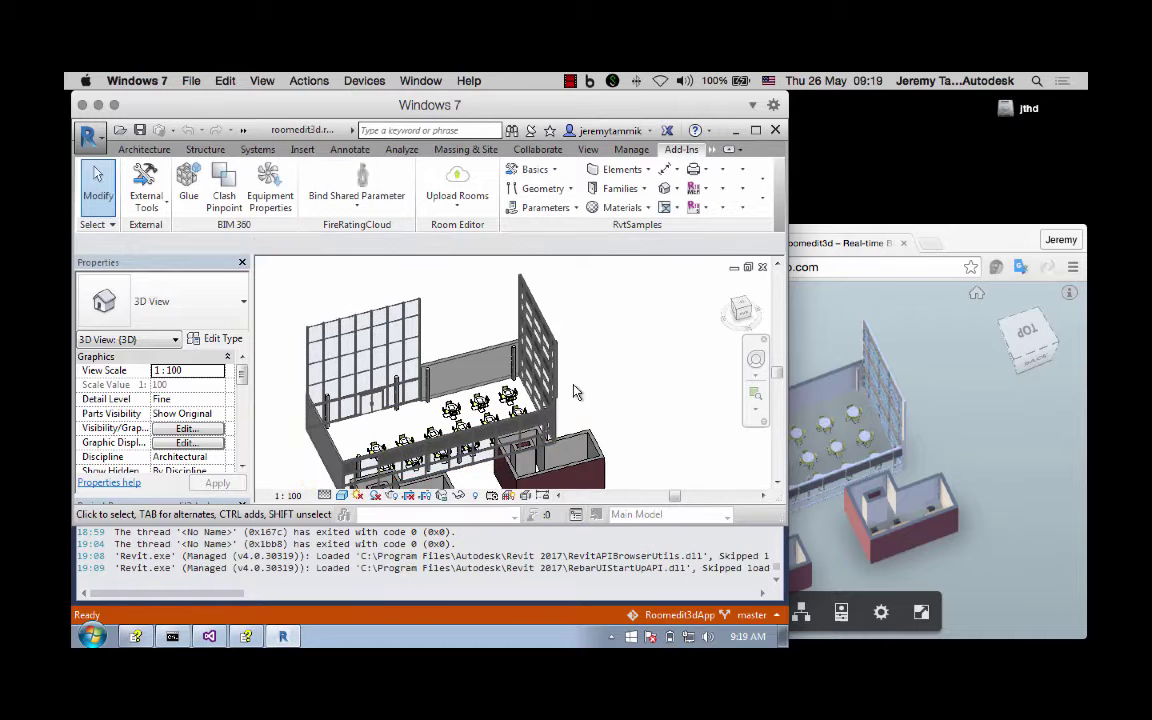
- Drag the round dining table left in the viewer, check the add-in's log, and view the moved table in Revit
left_click(958, 239)
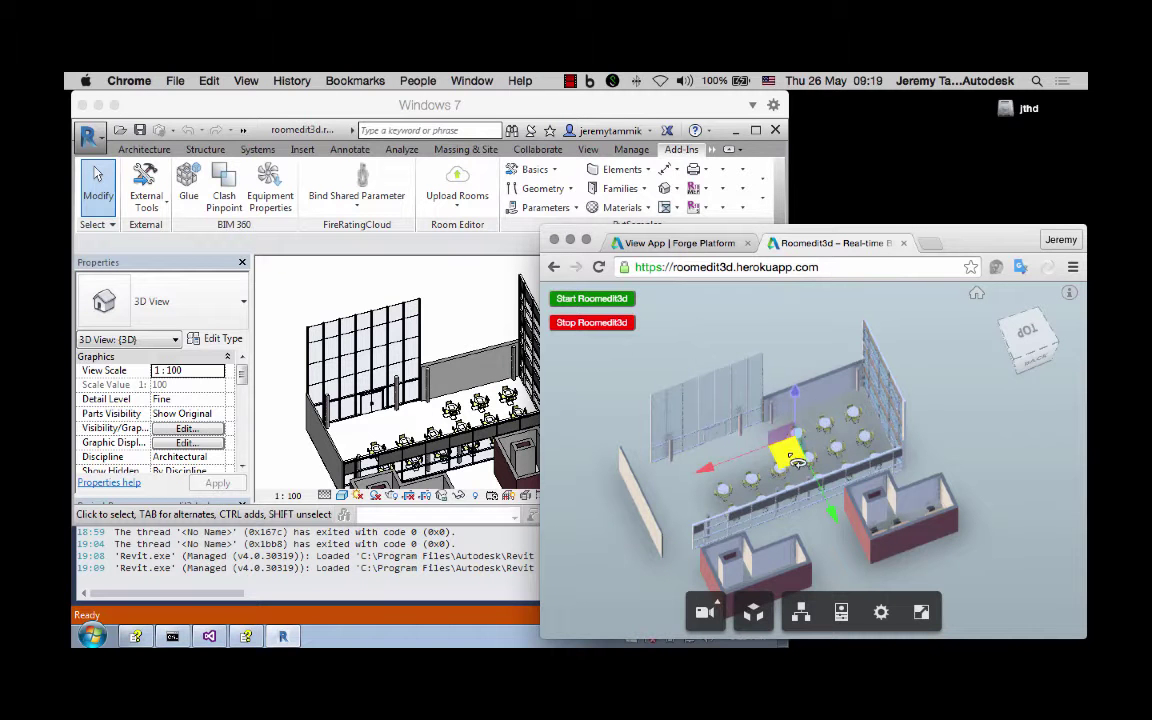
left_click_drag(795, 462, 760, 475)
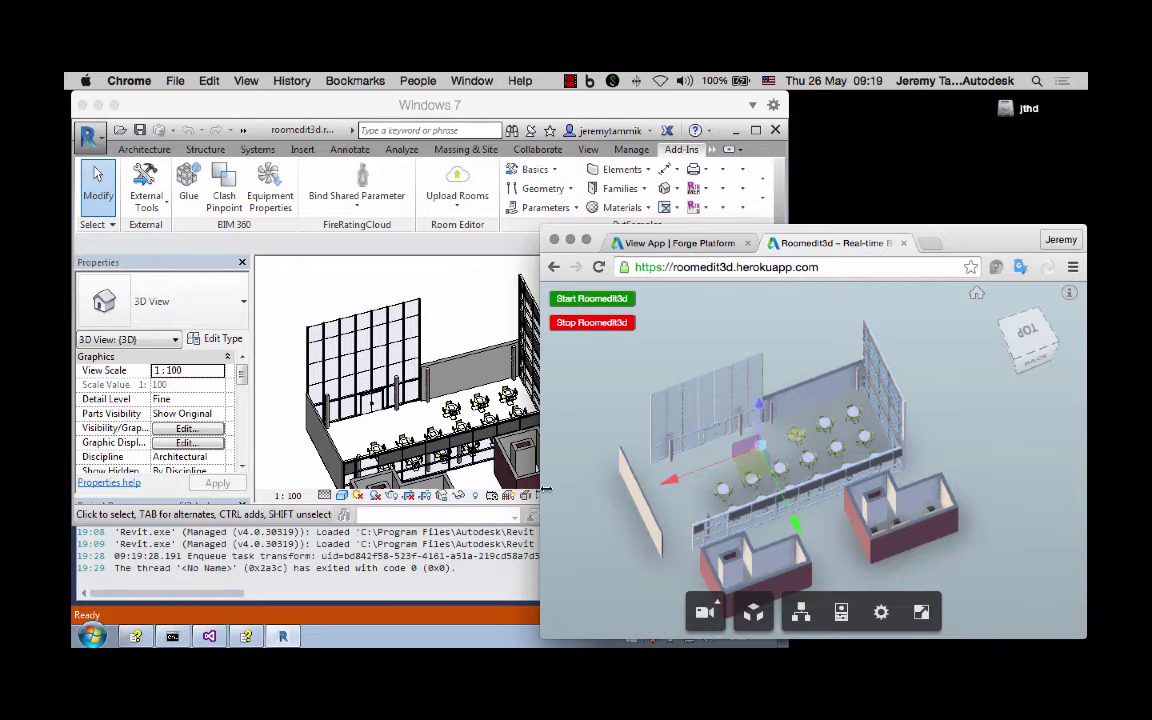
left_click(472, 545)
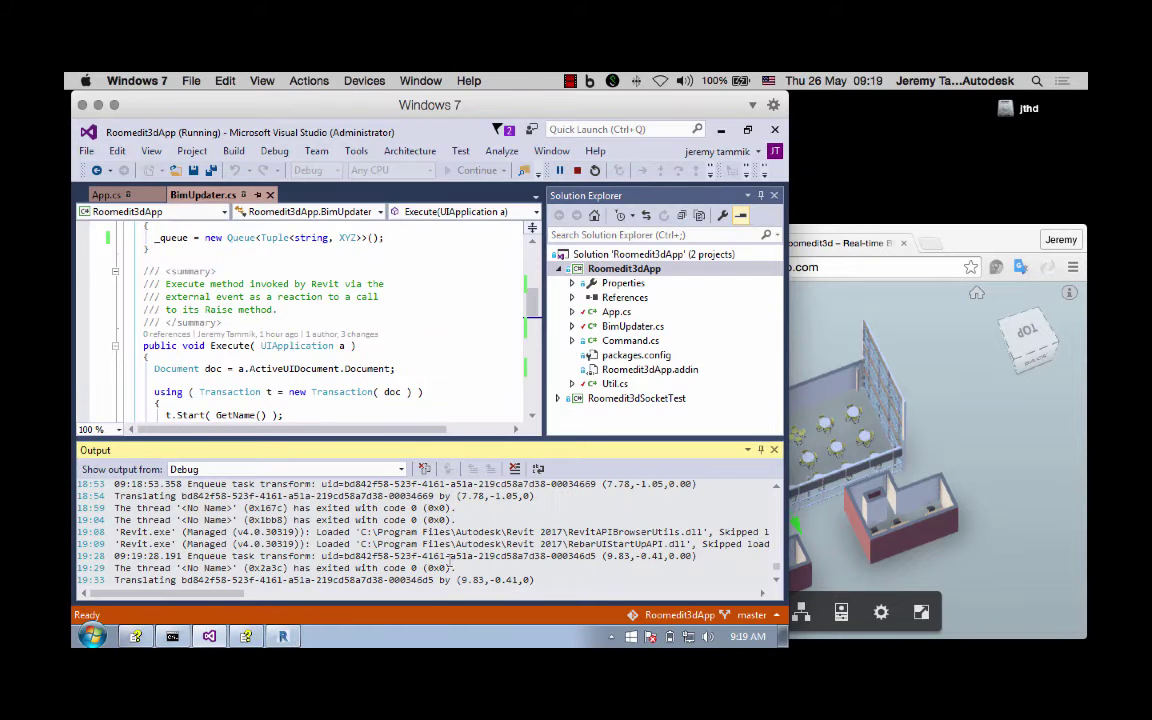
left_click(290, 636)
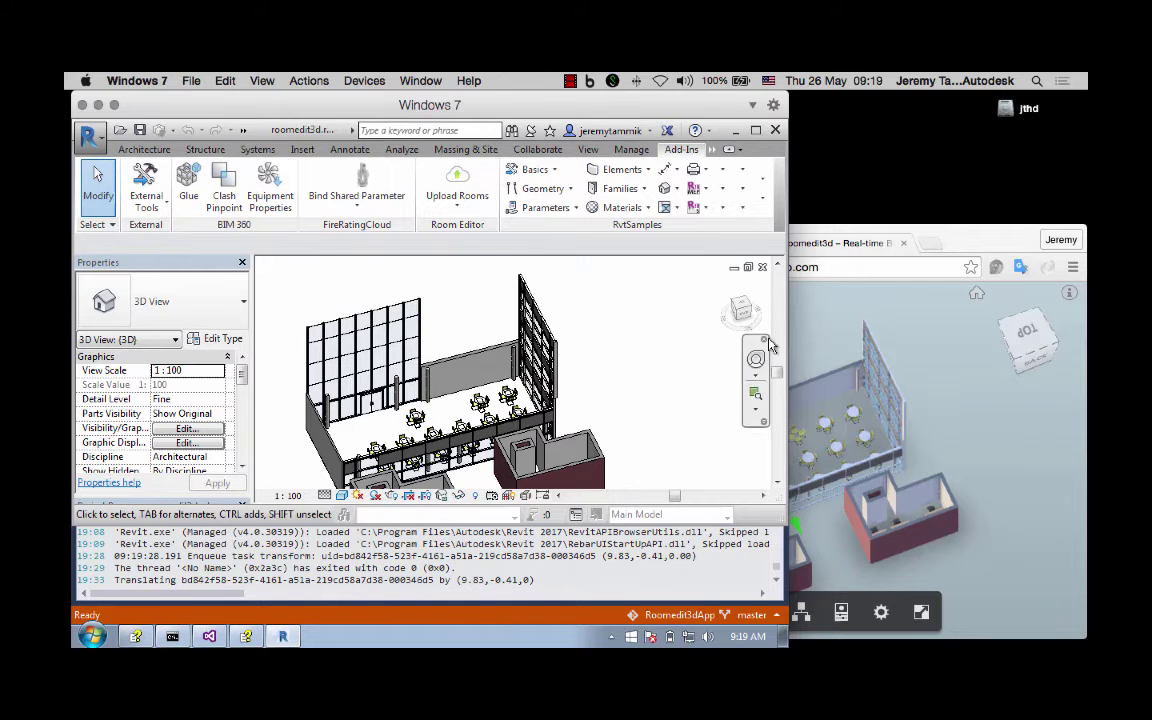
- Show the office layout from the top in both the Roomedit3d viewer and Revit's 3D view
left_click(894, 308)
left_click_drag(1034, 527, 1000, 543)
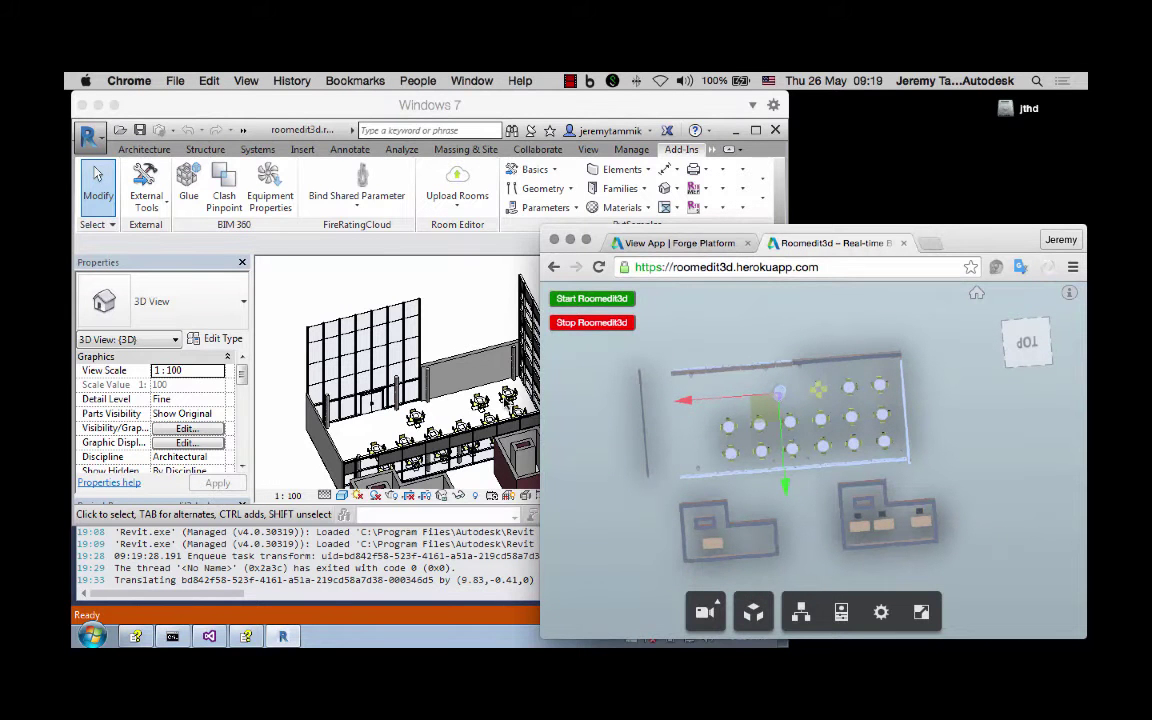
left_click(421, 259)
left_click(740, 304)
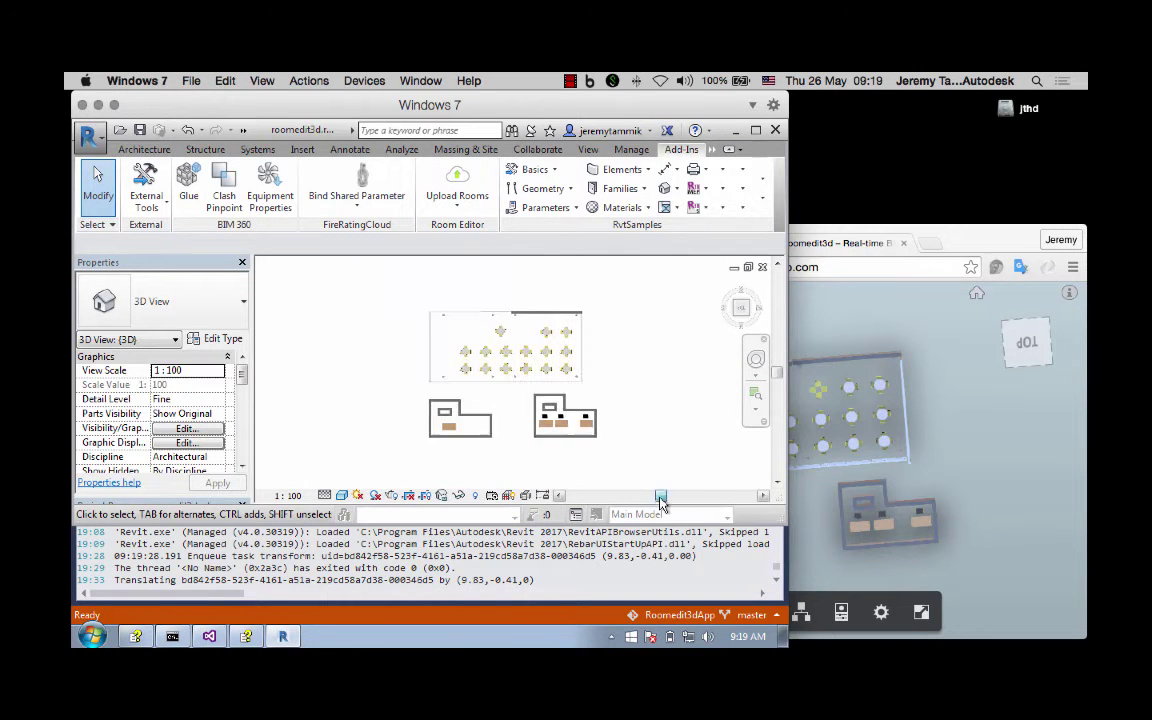
left_click_drag(661, 496, 676, 497)
- Select the desk in the small left room of the web viewer and start dragging it
left_click(893, 455)
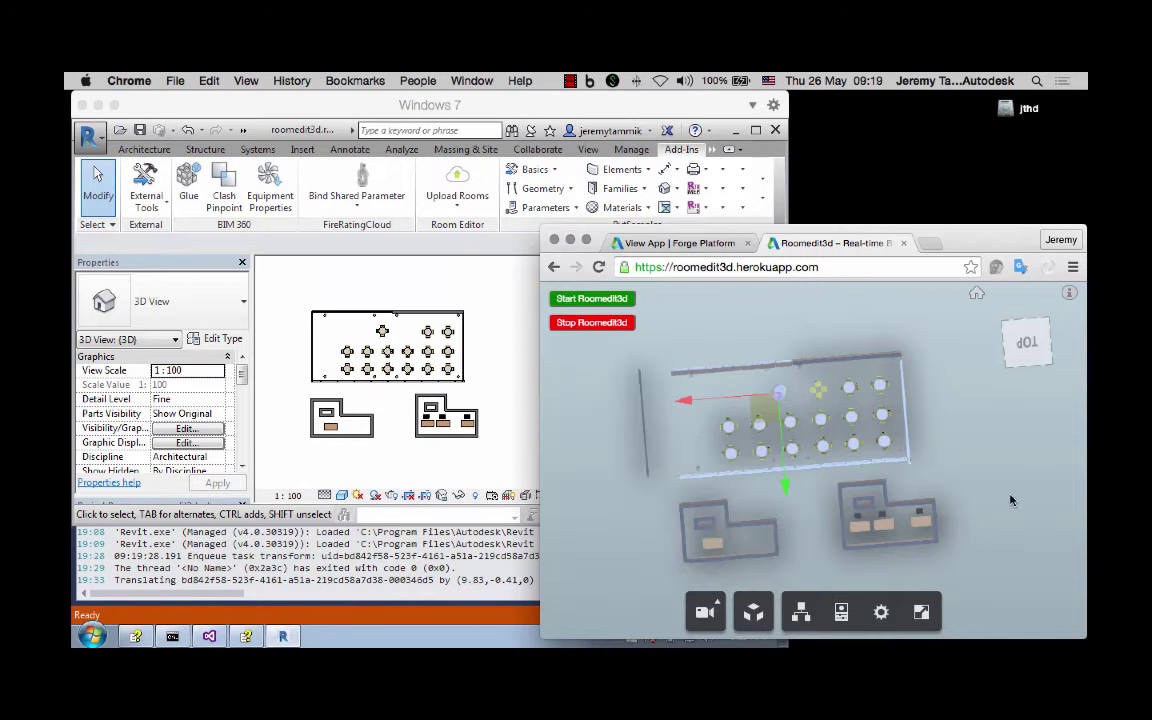
left_click(725, 556)
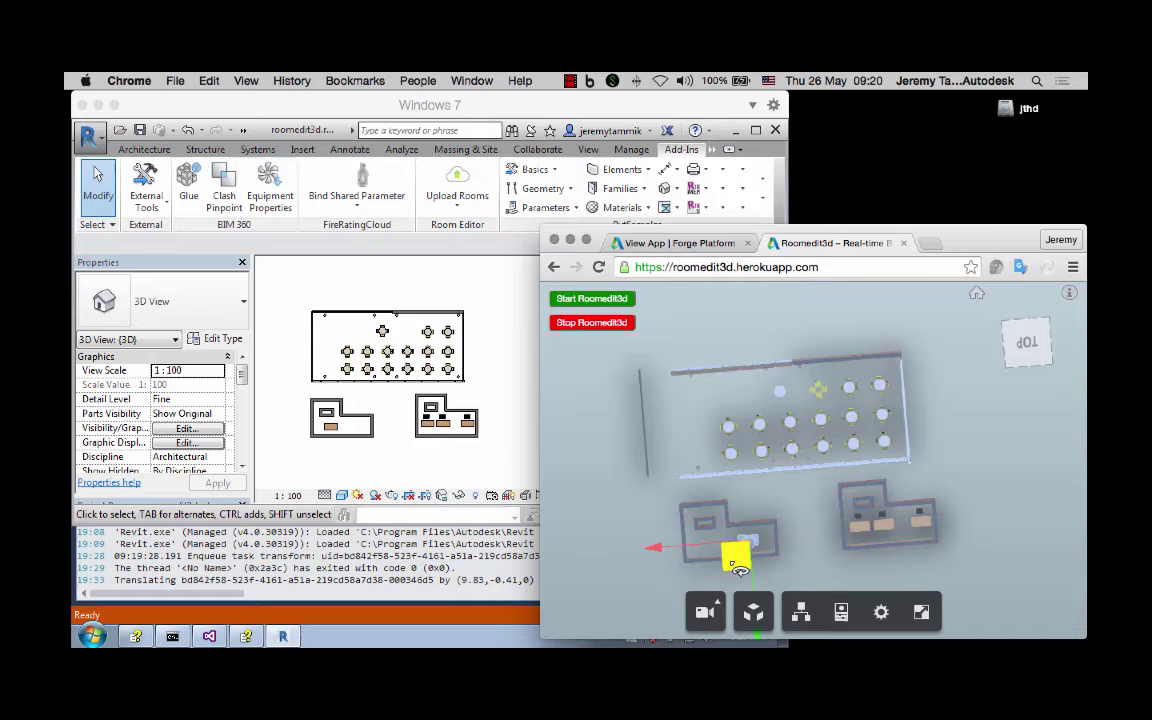
left_click_drag(729, 568, 613, 485)
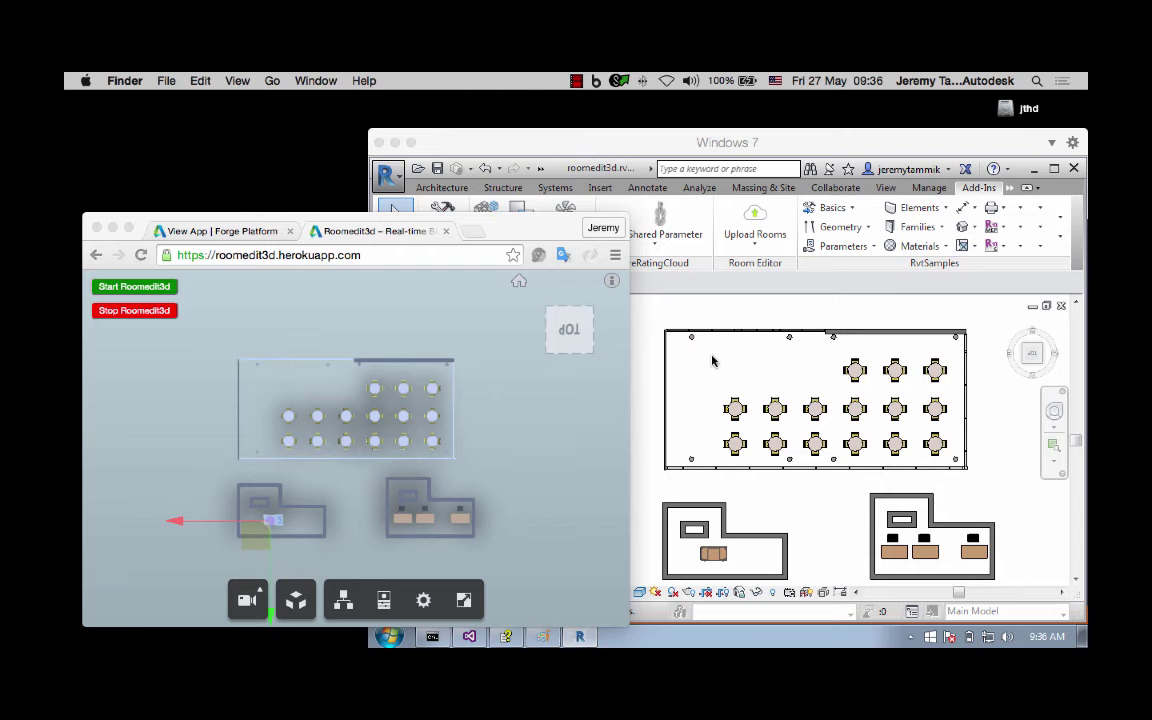
- Drag the small left room's desk rightward in the Roomedit3d viewer so Revit updates too
left_click(255, 525)
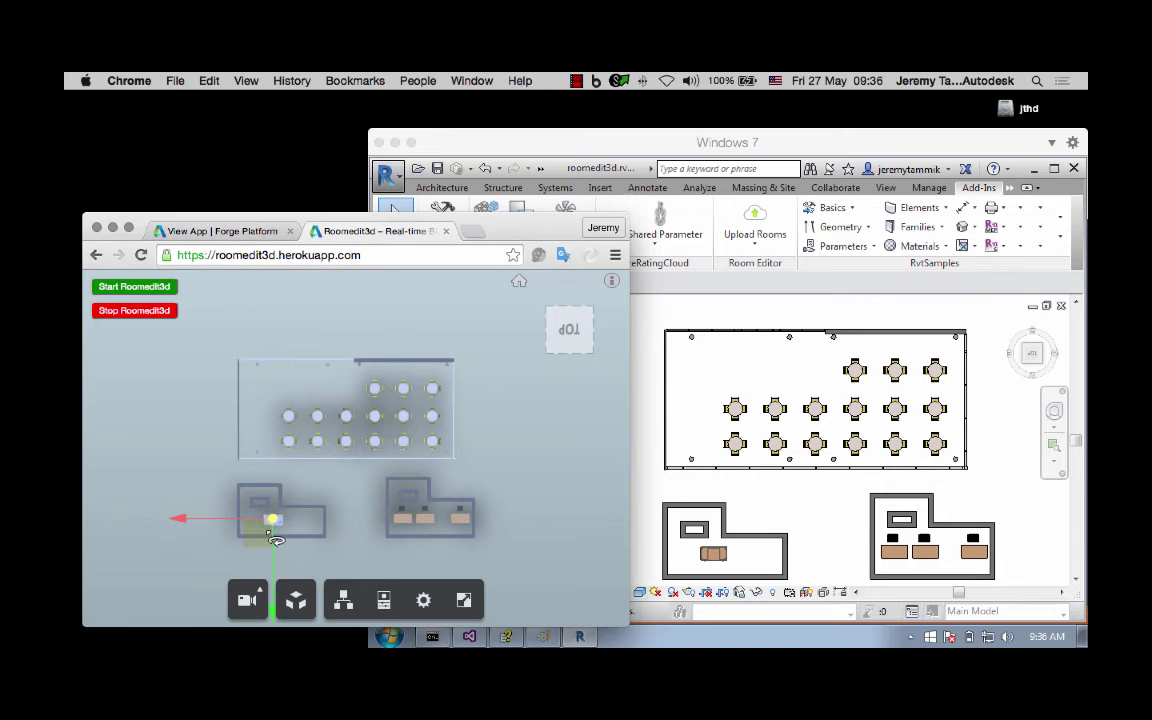
left_click_drag(262, 540, 289, 548)
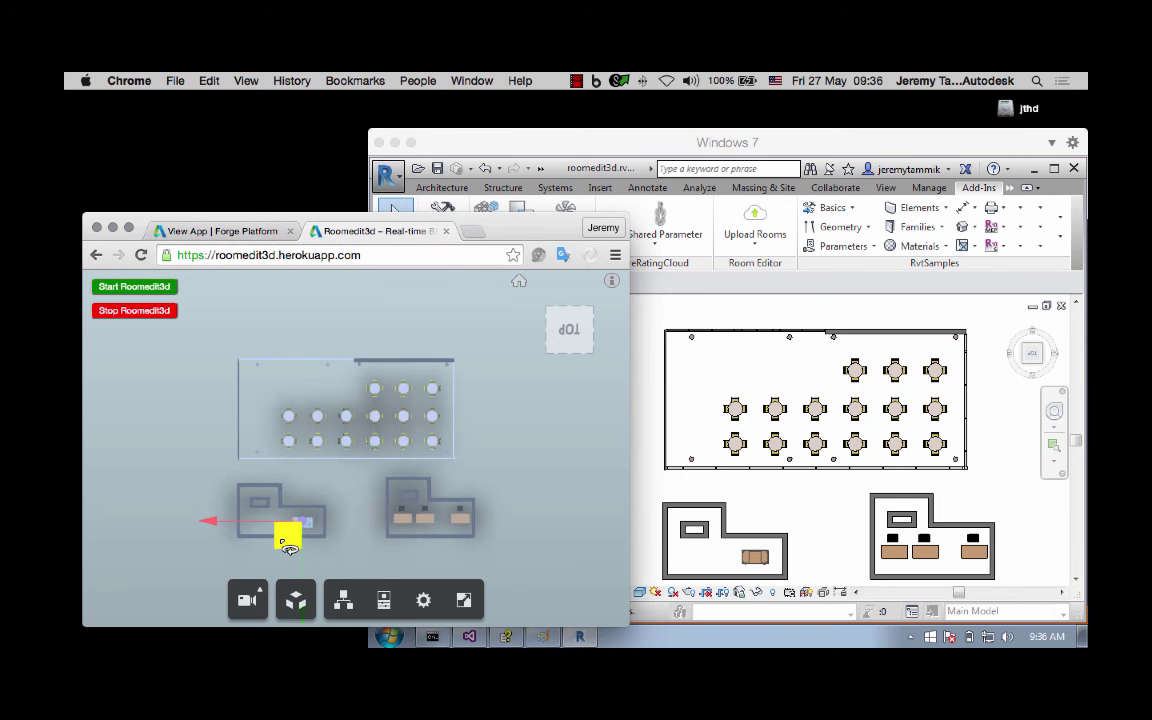